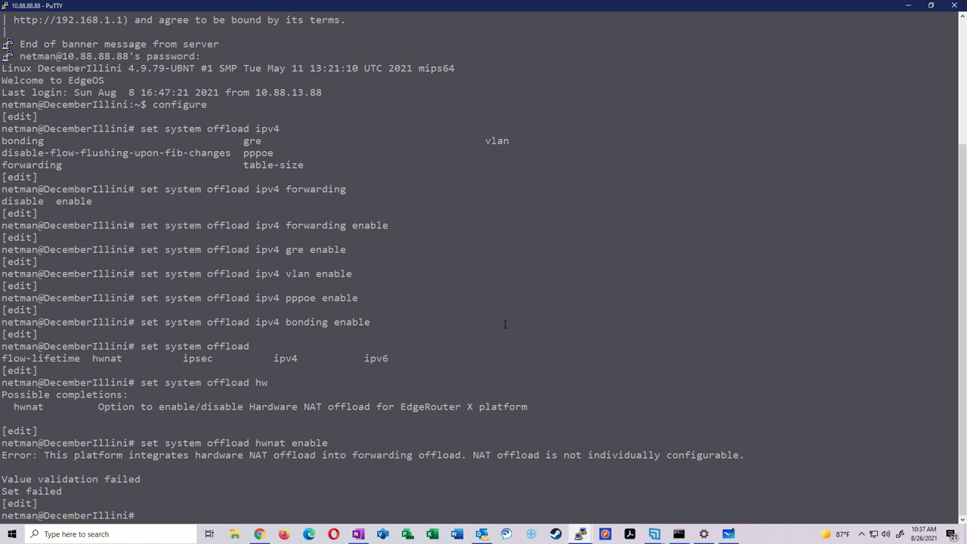
Enable IPsec offloading on the router with set system offload ipsec enable, listing the available offload options first
{"action": "type", "text": "set system offload"}
{"action": "key", "text": "Tab"}
{"action": "type", "text": "ip"}
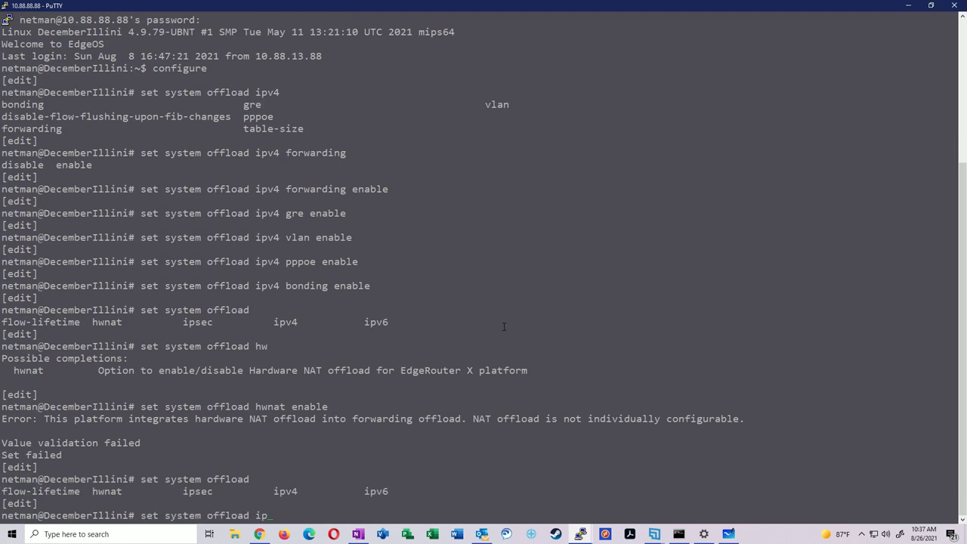
{"action": "type", "text": "sec enable"}
{"action": "key", "text": "Return"}
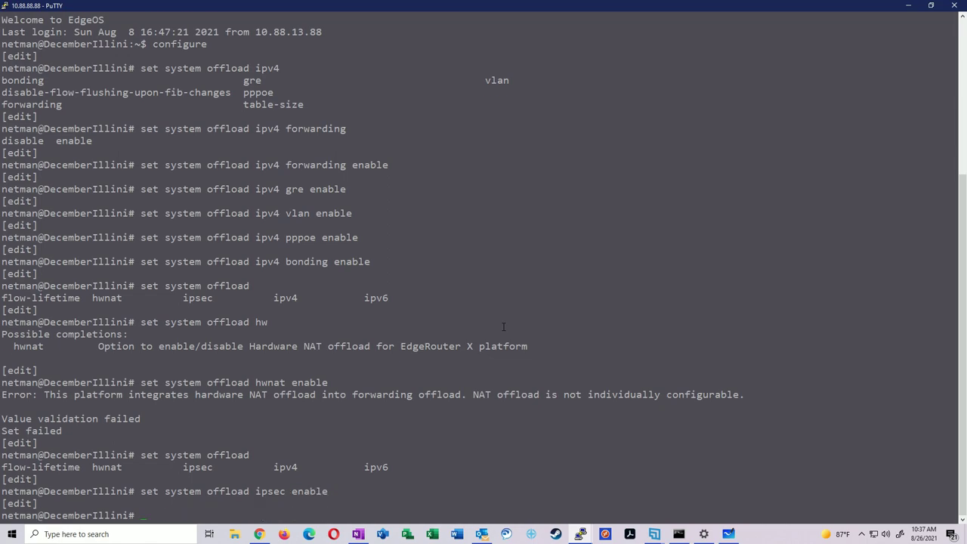
Commit the offload changes and save the router configuration
{"action": "type", "text": "commit"}
{"action": "key", "text": "Return"}
{"action": "type", "text": "save"}
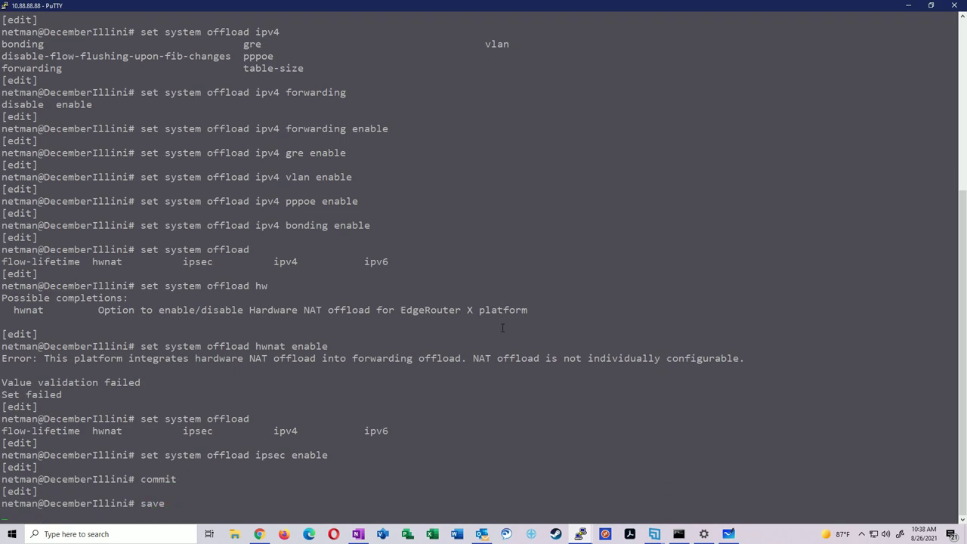
{"action": "key", "text": "Return"}
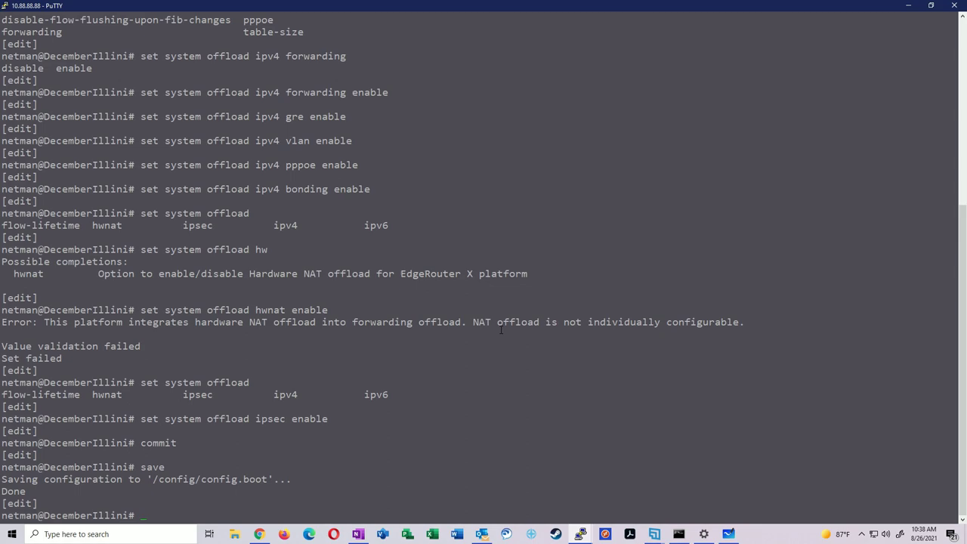
Minimize the terminal, open Firefox and run a speed test on speedtest.net, examining the download and upload rates
{"action": "left_click", "coordinate": [907, 6]}
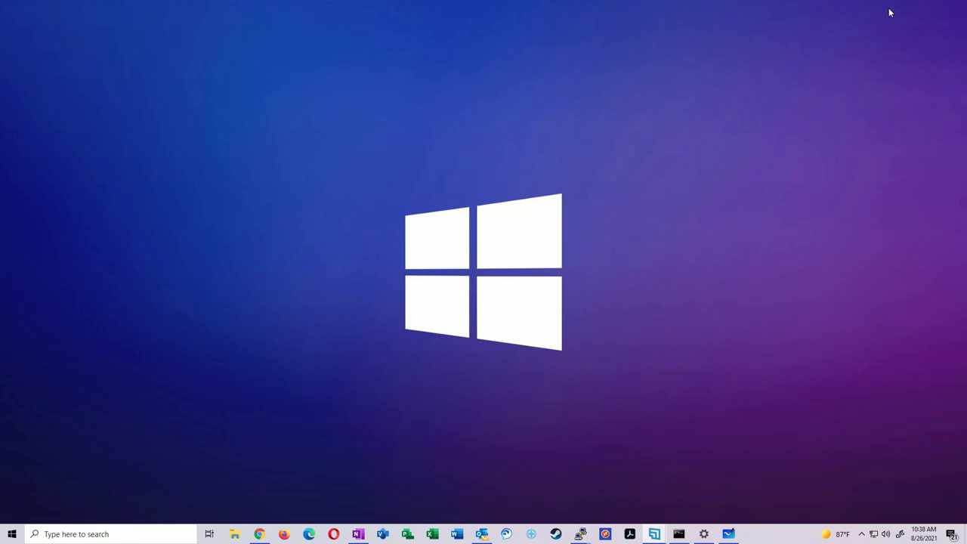
{"action": "right_click", "coordinate": [283, 534]}
{"action": "left_click", "coordinate": [290, 496]}
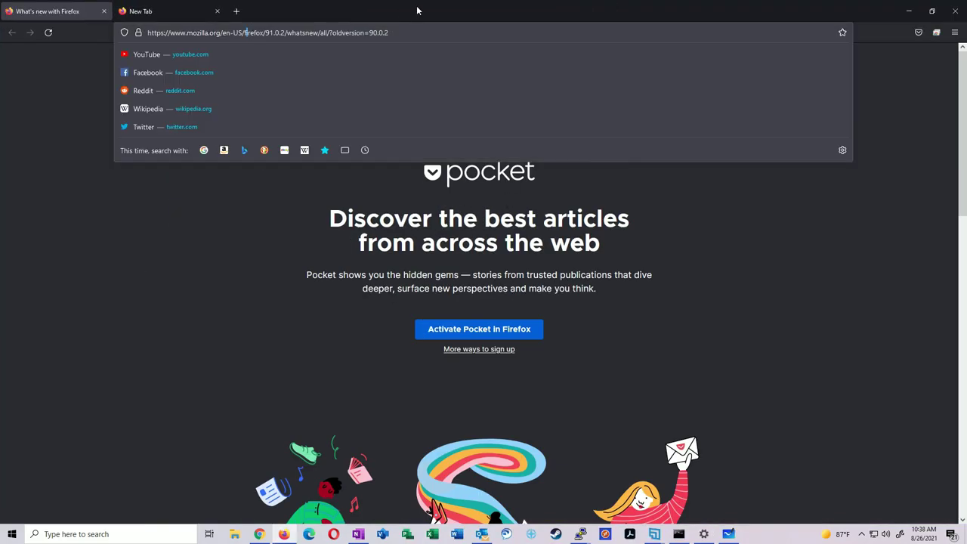
{"action": "key", "text": "ctrl+a"}
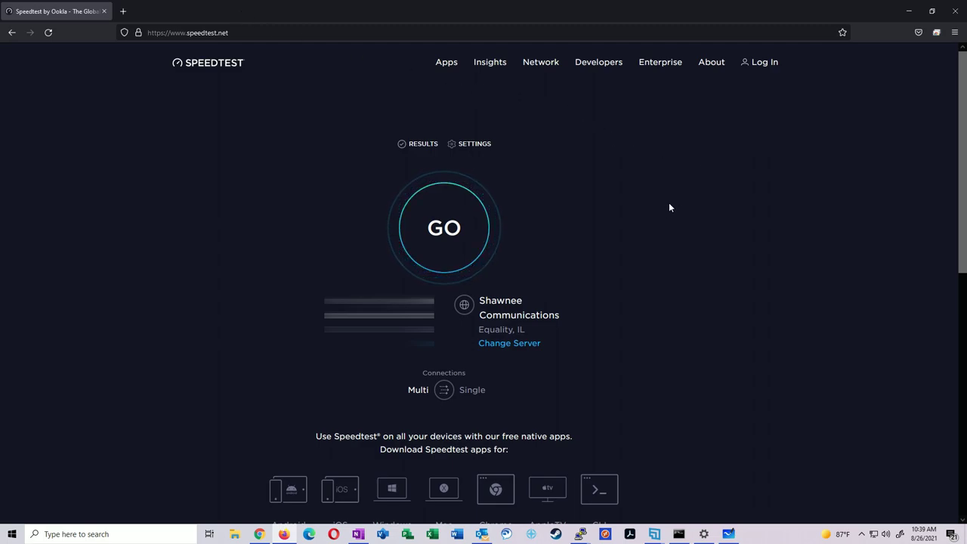
{"action": "left_click", "coordinate": [456, 222]}
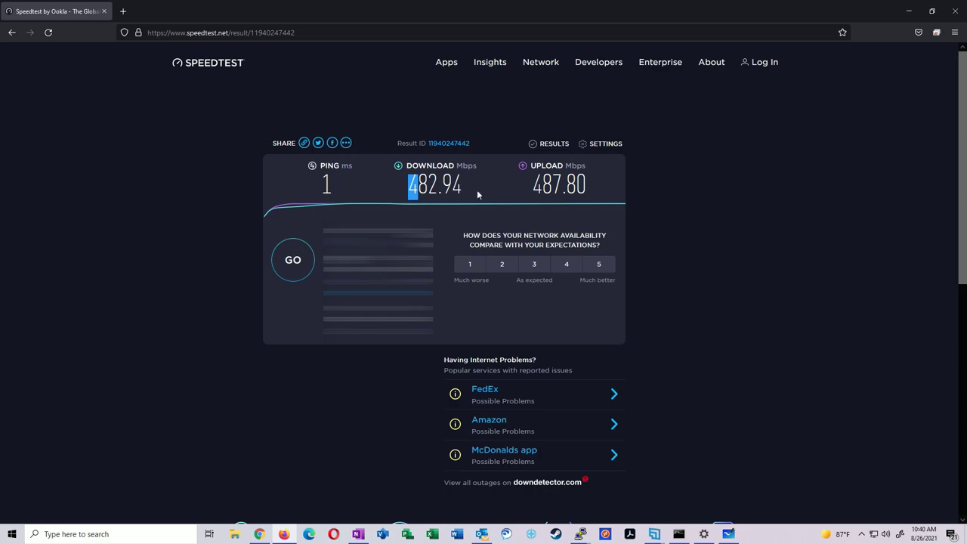
{"action": "key", "text": "ctrl+g"}
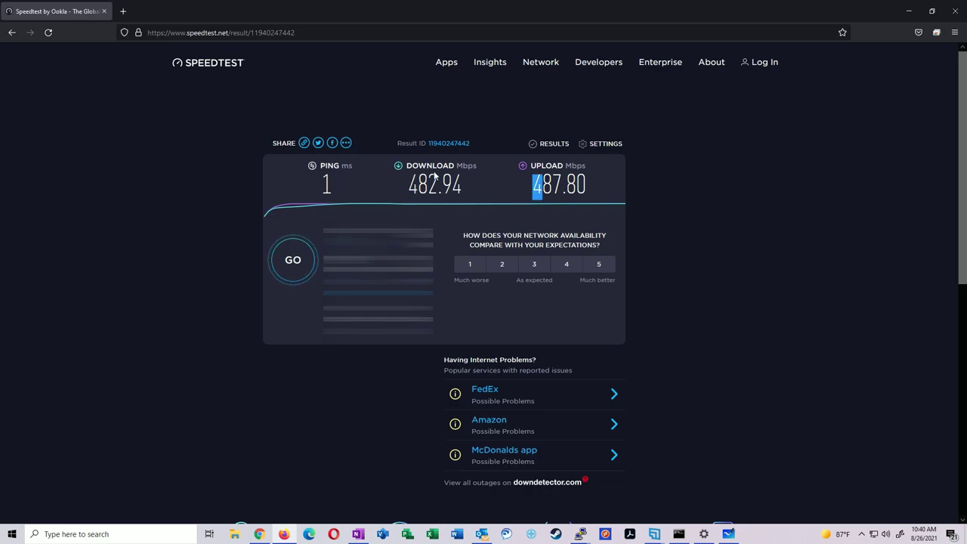
{"action": "left_click_drag", "start_coordinate": [533, 185], "coordinate": [586, 185]}
{"action": "left_click", "coordinate": [493, 156]}
Open the EdgeOS interface at 10.88.13.13 in a new tab and bring up the QoS Smart Queue form after viewing the other queue types
{"action": "left_click", "coordinate": [123, 11]}
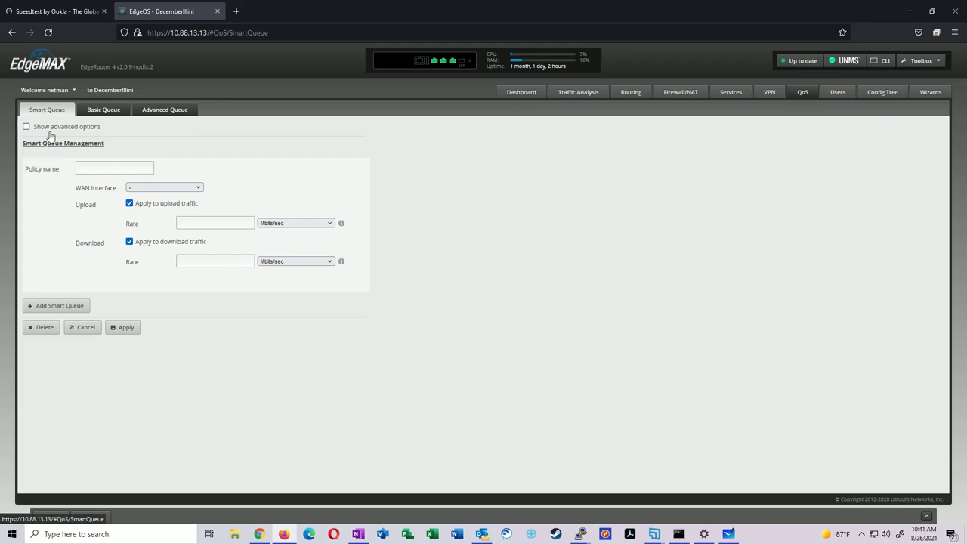
{"action": "left_click", "coordinate": [117, 110]}
{"action": "left_click", "coordinate": [143, 111]}
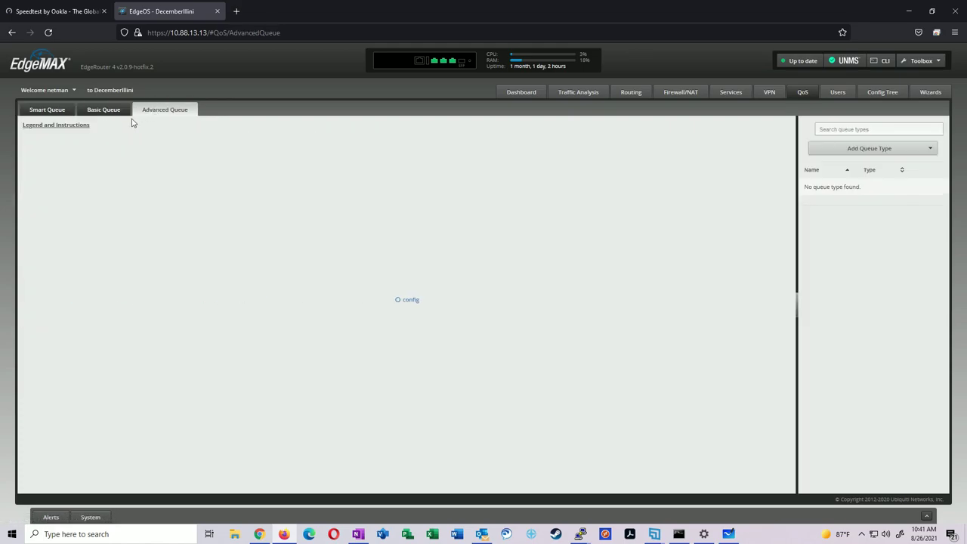
{"action": "left_click", "coordinate": [40, 113]}
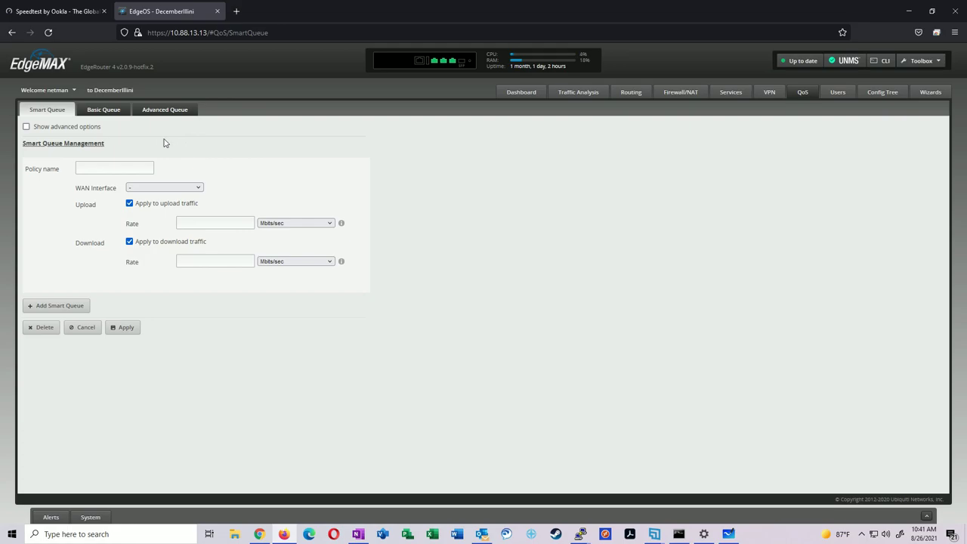
Name the new smart queue policy Buffer Warrior and assign it to WAN interface eth0
{"action": "left_click", "coordinate": [125, 167]}
{"action": "type", "text": "Buffer Warrior"}
{"action": "left_click", "coordinate": [183, 187]}
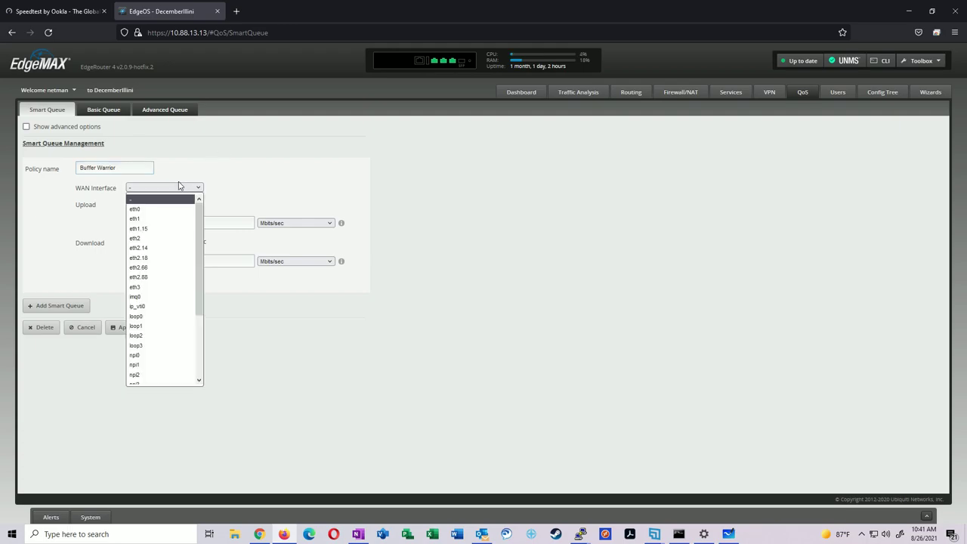
{"action": "left_click", "coordinate": [144, 212]}
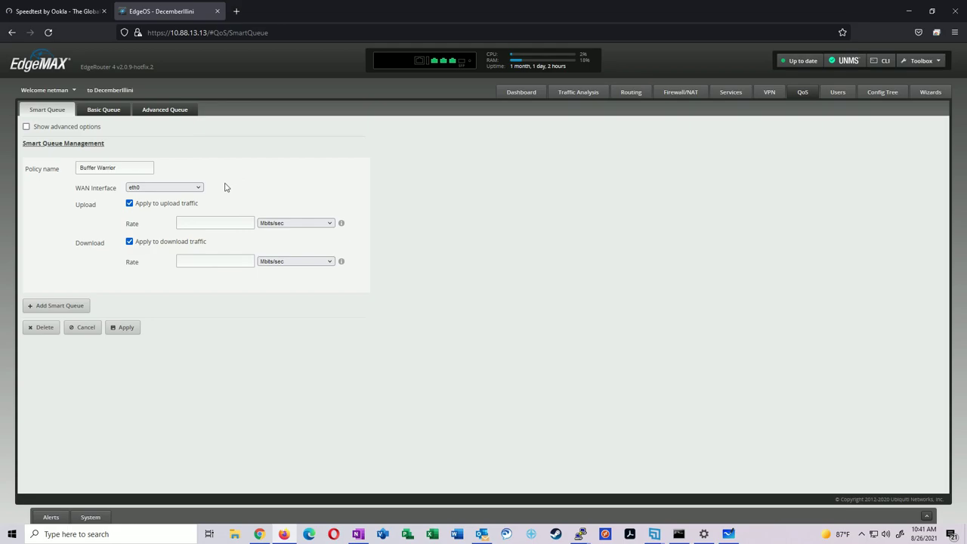
Review the measured speeds in the Speedtest tab and set the policy's upload and download rates to 80 Mbits/sec each
{"action": "left_click", "coordinate": [204, 220]}
{"action": "left_click", "coordinate": [71, 11]}
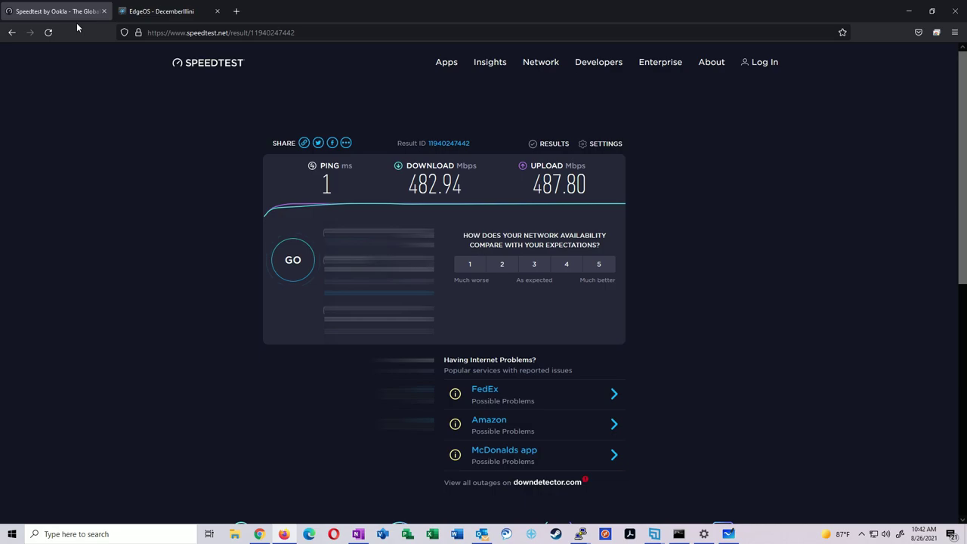
{"action": "left_click_drag", "start_coordinate": [418, 184], "coordinate": [454, 189]}
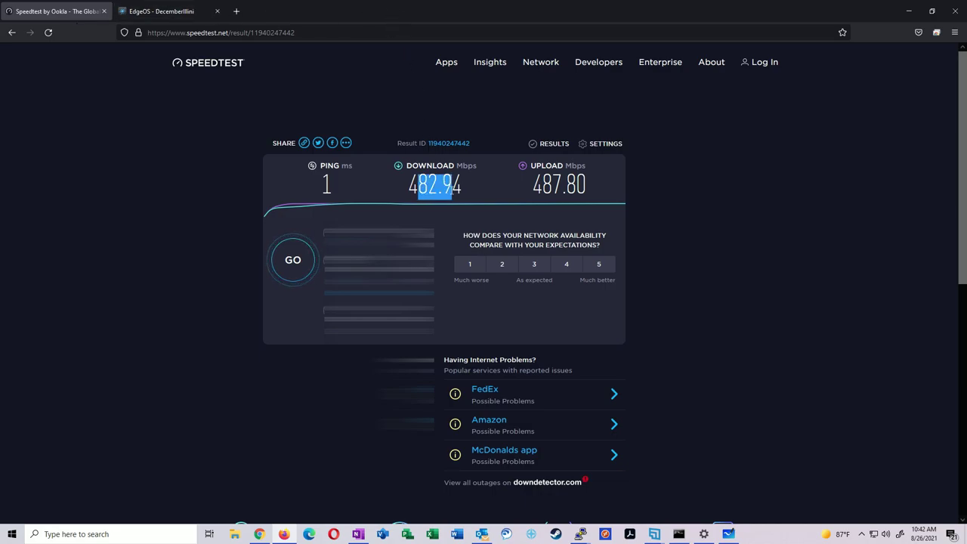
{"action": "left_click_drag", "start_coordinate": [543, 188], "coordinate": [608, 190]}
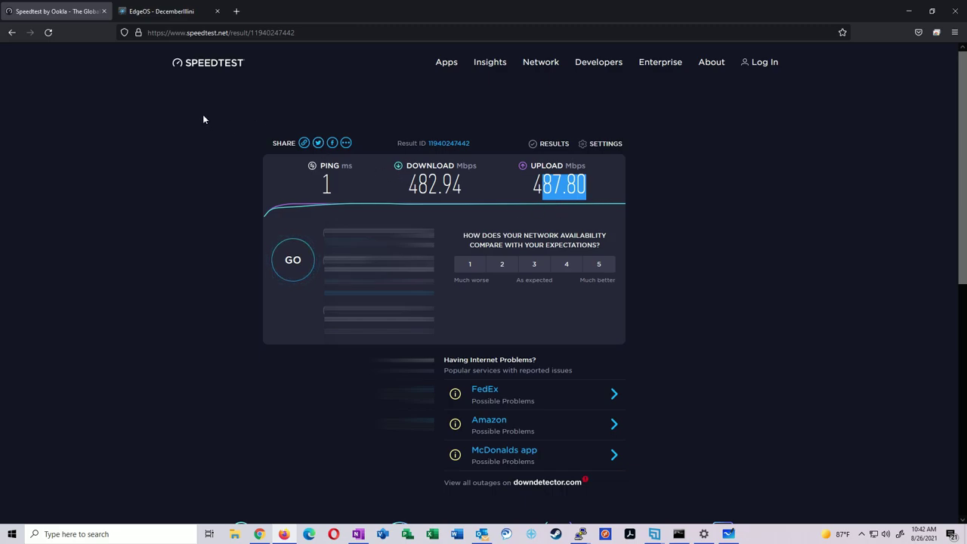
{"action": "left_click", "coordinate": [172, 15]}
{"action": "left_click", "coordinate": [223, 223]}
{"action": "type", "text": "80"}
{"action": "left_click", "coordinate": [203, 260]}
{"action": "type", "text": "80"}
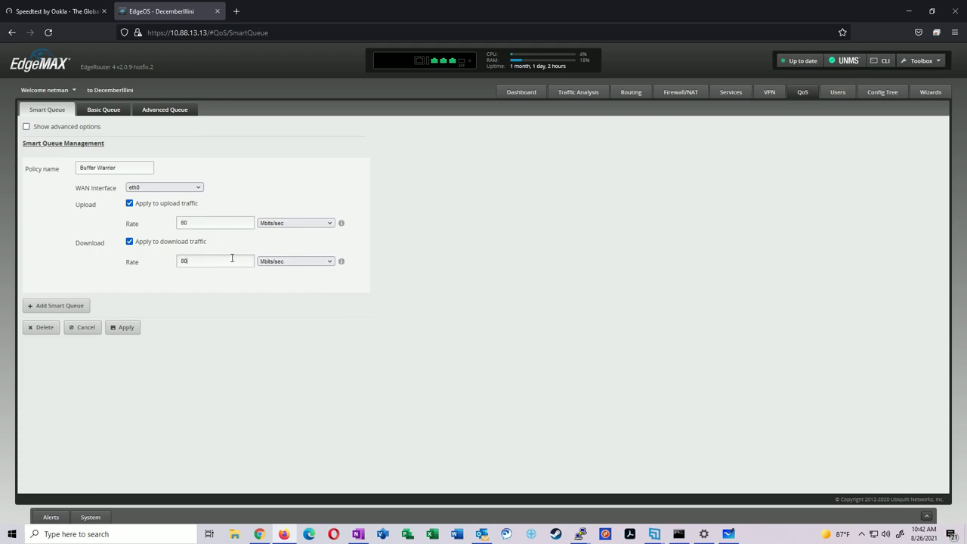
Show the smart queue's advanced options, look over the upload and download parameters, and hide them again
{"action": "left_click", "coordinate": [27, 127]}
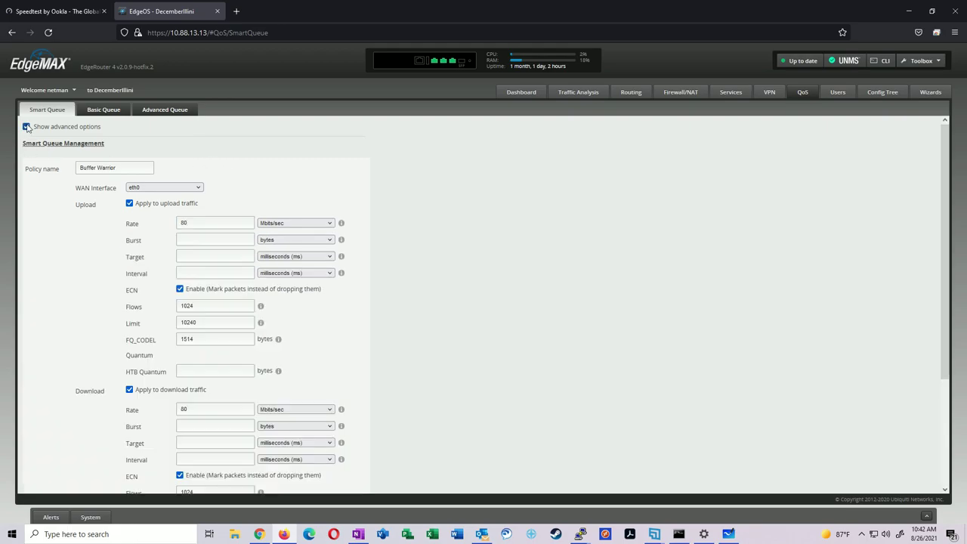
{"action": "scroll", "coordinate": [248, 235], "scroll_direction": "down", "scroll_amount": 1}
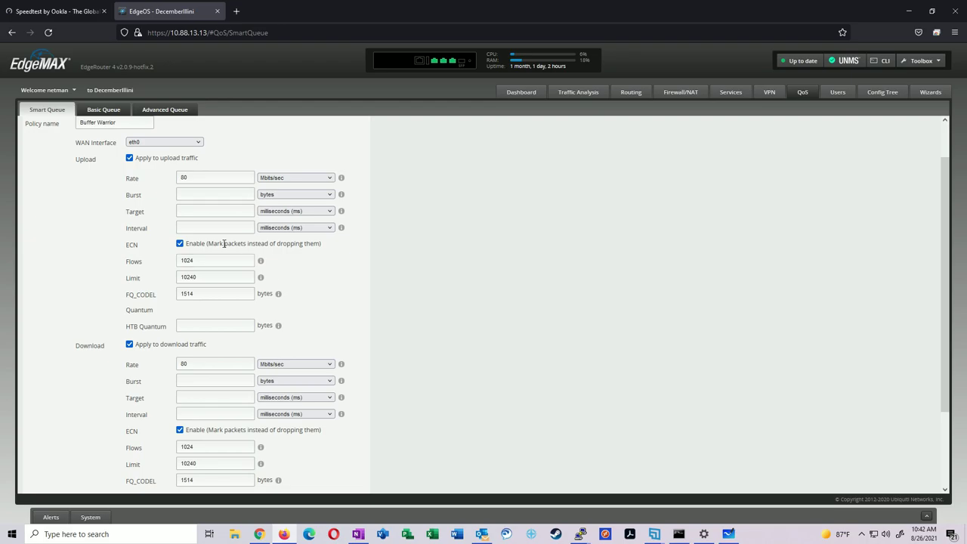
{"action": "scroll", "coordinate": [65, 128], "scroll_direction": "up", "scroll_amount": 1}
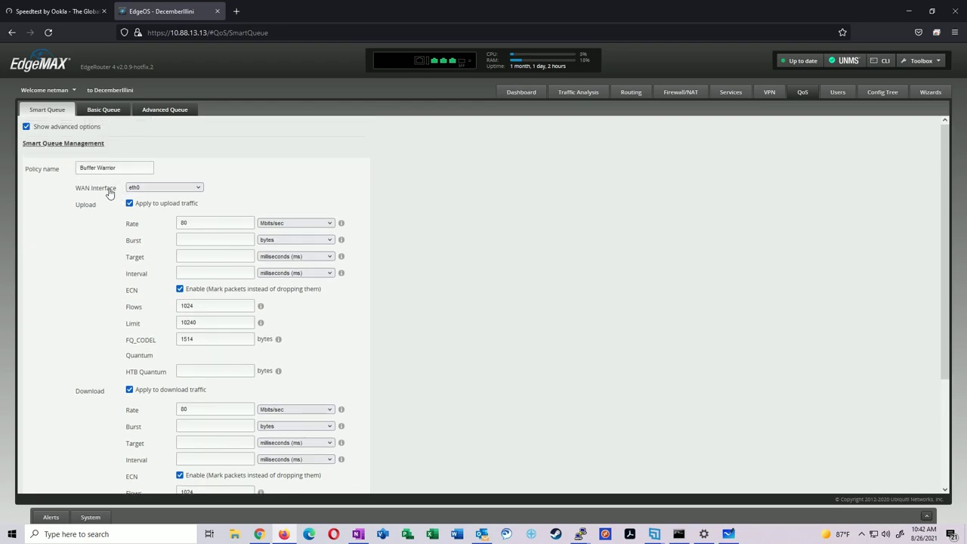
{"action": "left_click", "coordinate": [27, 127]}
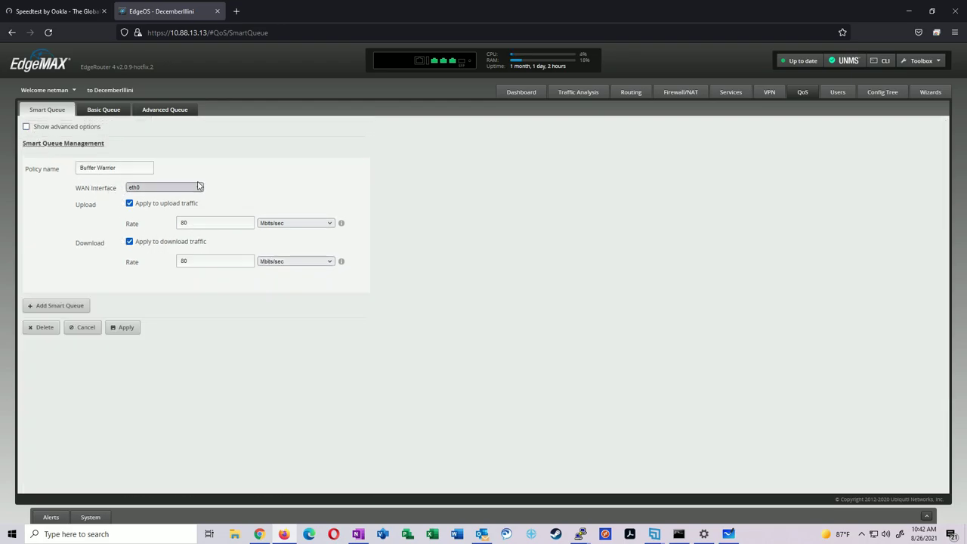
Apply the Buffer Warrior policy and run the speedtest.net test again
{"action": "left_click", "coordinate": [124, 327]}
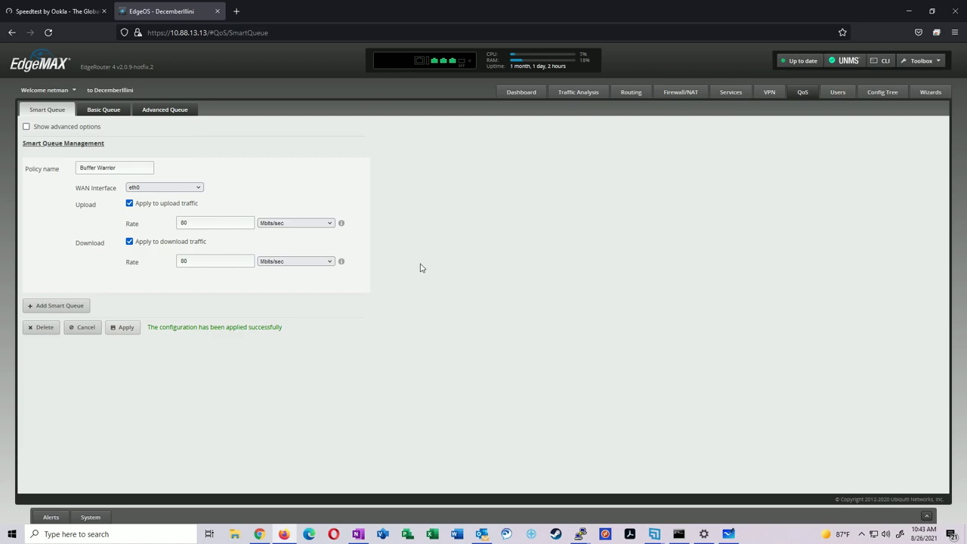
{"action": "left_click", "coordinate": [64, 11]}
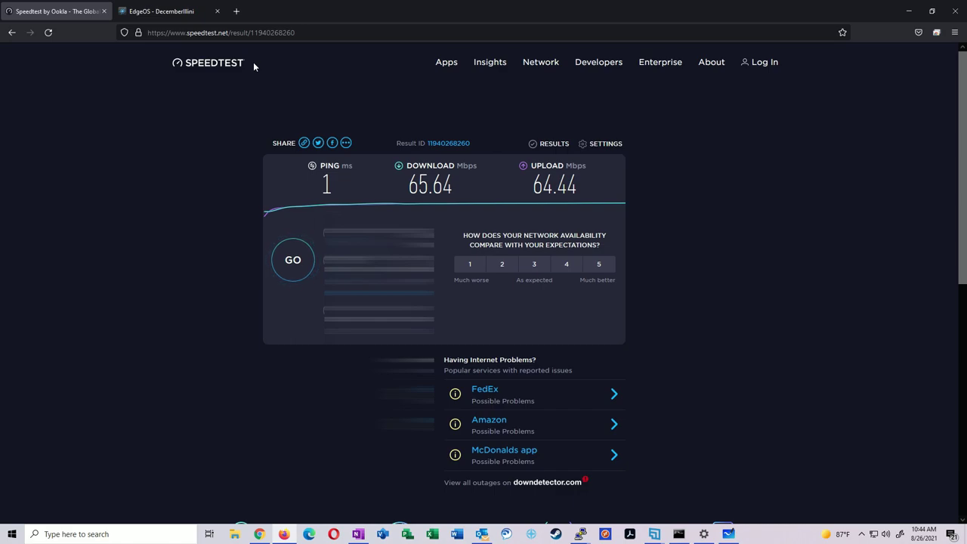
Set the Buffer Warrior policy's upload and download rates to 500 Mbits/sec each and apply the configuration
{"action": "left_click", "coordinate": [168, 12]}
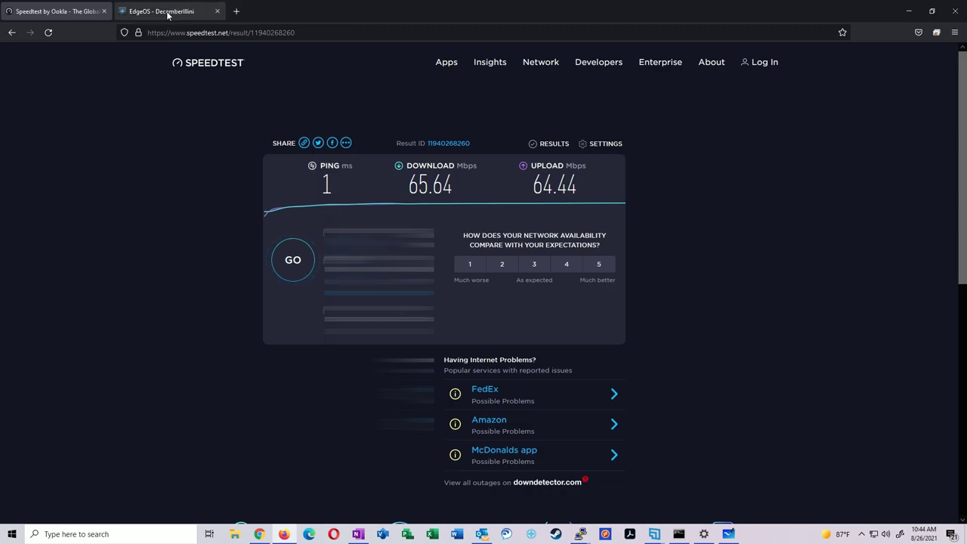
{"action": "double_click", "coordinate": [194, 222]}
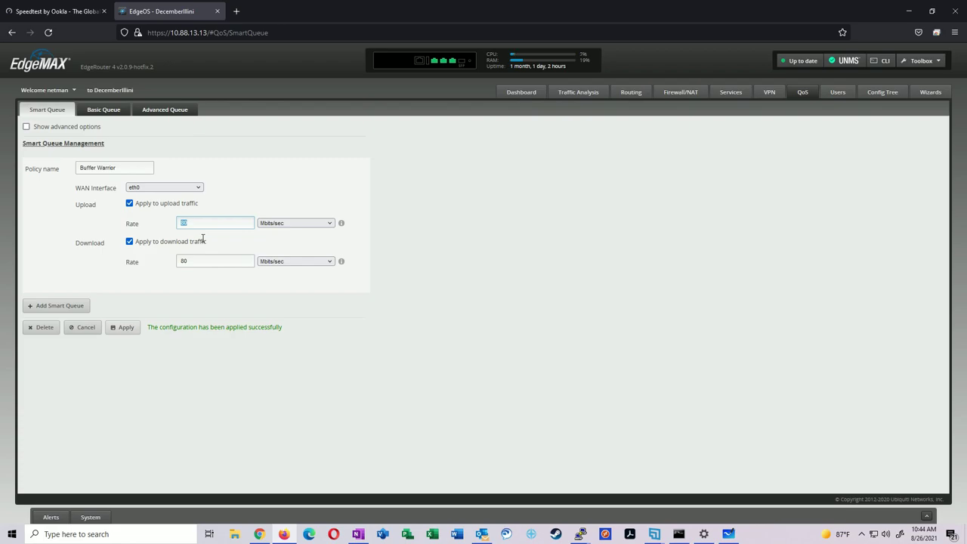
{"action": "type", "text": "80"}
{"action": "key", "text": "BackSpace"}
{"action": "key", "text": "BackSpace"}
{"action": "type", "text": "500"}
{"action": "key", "text": "Tab"}
{"action": "key", "text": "Tab"}
{"action": "key", "text": "Tab"}
{"action": "type", "text": "500"}
{"action": "left_click", "coordinate": [460, 261]}
{"action": "left_click", "coordinate": [126, 328]}
Rerun the speed test with the raised limits and open Waveform's Bufferbloat Test page in a new tab to read its instructions
{"action": "left_click", "coordinate": [31, 11]}
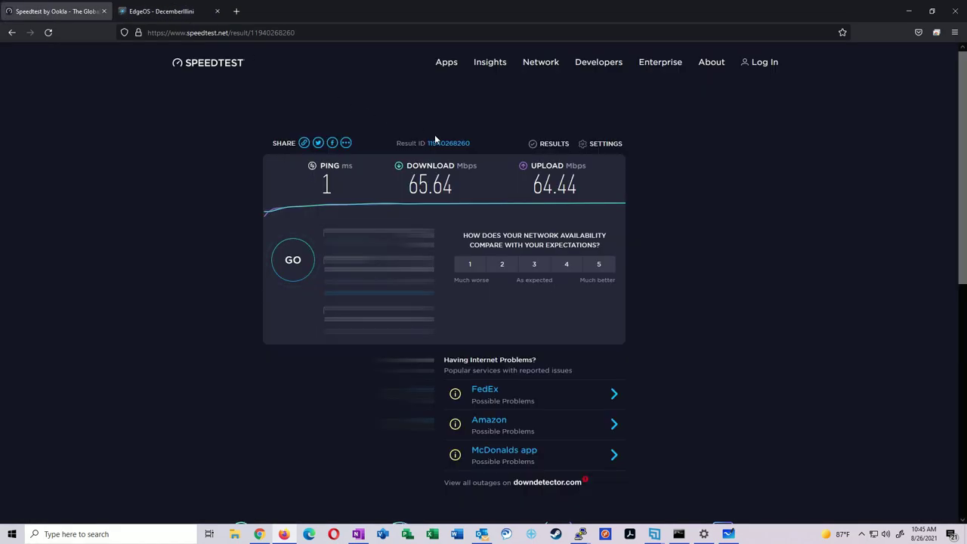
{"action": "left_click", "coordinate": [292, 260]}
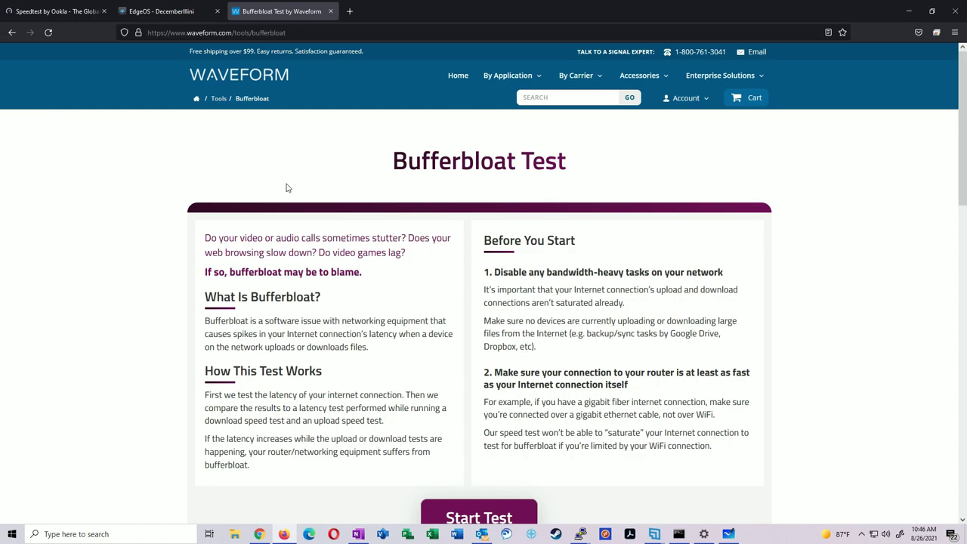
{"action": "scroll", "coordinate": [264, 178], "scroll_direction": "down", "scroll_amount": 1}
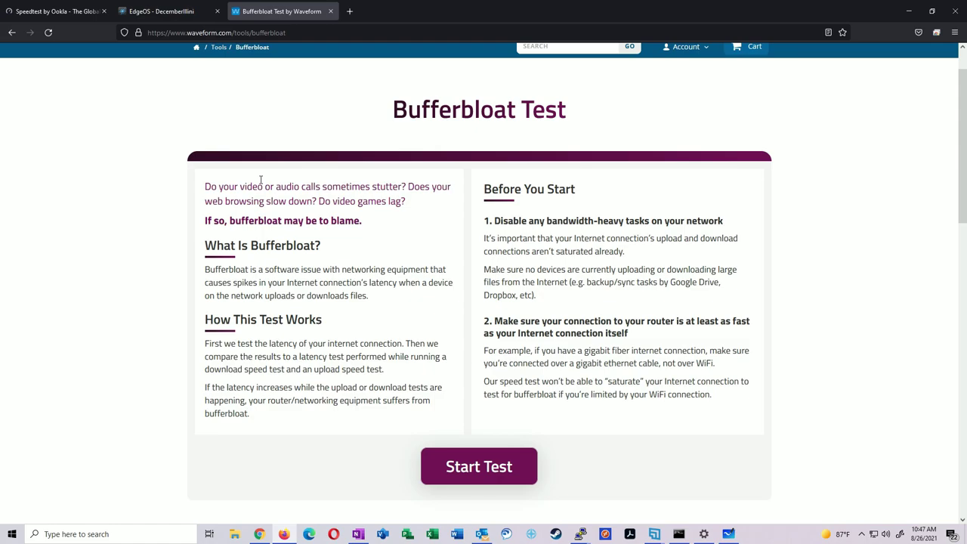
Delete the Buffer Warrior smart queue policy in EdgeOS
{"action": "left_click", "coordinate": [154, 11]}
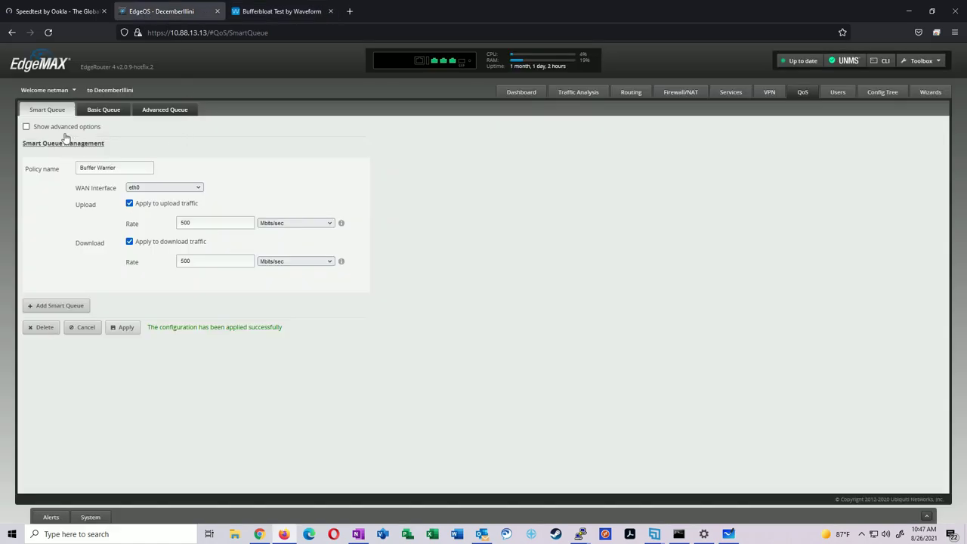
{"action": "left_click", "coordinate": [43, 330]}
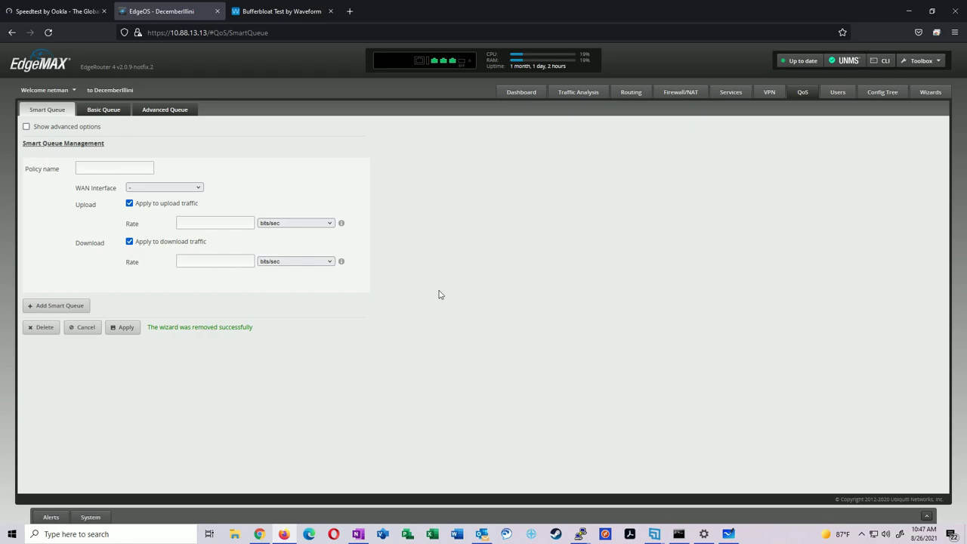
Switch to the 10.88.88.88 PuTTY session and try to re-enable IPv4 forwarding and GRE offload, committing, saving and leaving configuration mode
{"action": "mouse_move", "coordinate": [580, 533]}
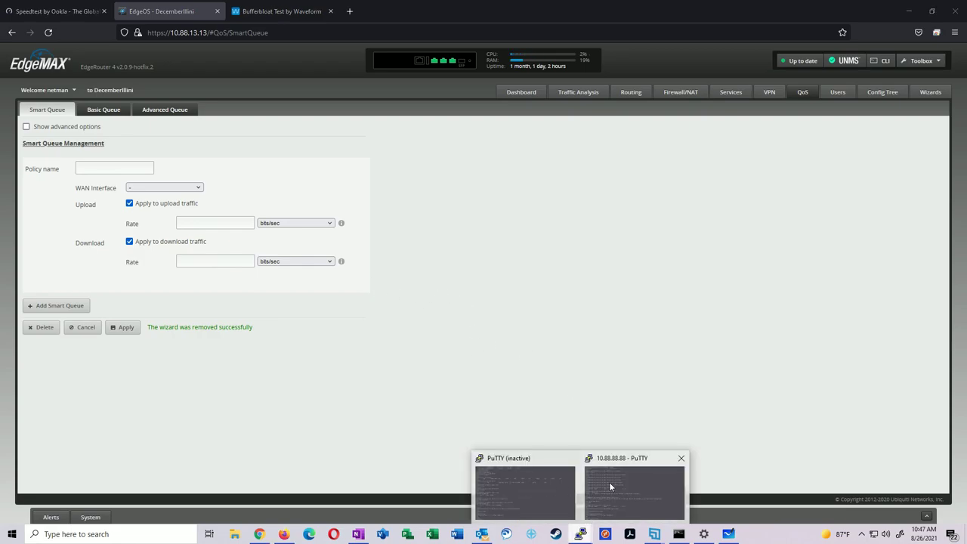
{"action": "left_click", "coordinate": [610, 488]}
{"action": "key", "text": "ctrl+c"}
{"action": "key", "text": "ctrl+c"}
{"action": "type", "text": "configure"}
{"action": "key", "text": "Return"}
{"action": "type", "text": "set system offload ip"}
{"action": "key", "text": "Tab"}
{"action": "type", "text": "v4"}
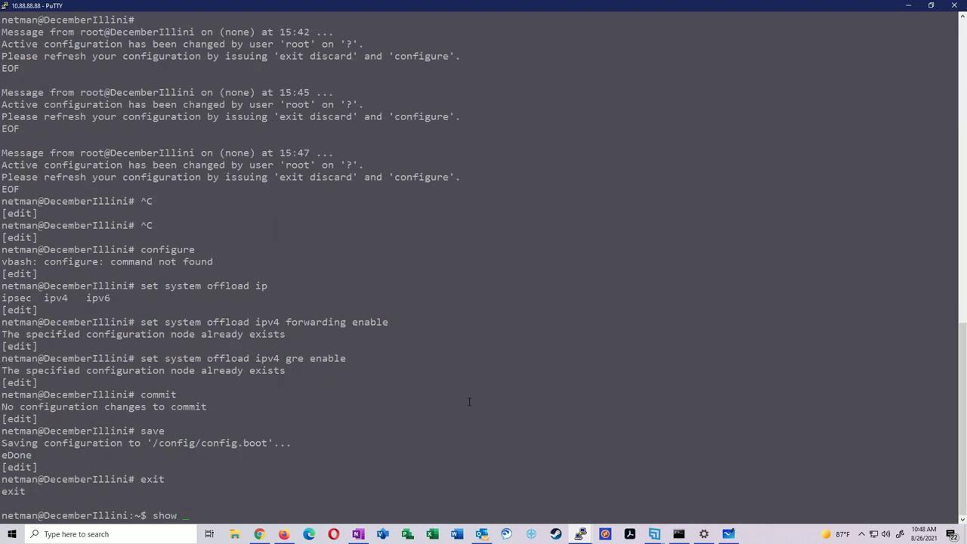
Filter the router's configuration commands for hardware and for offload to check the offload settings, and return to Firefox
{"action": "type", "text": "configu"}
{"action": "type", "text": "nfiguration commands | grep offload"}
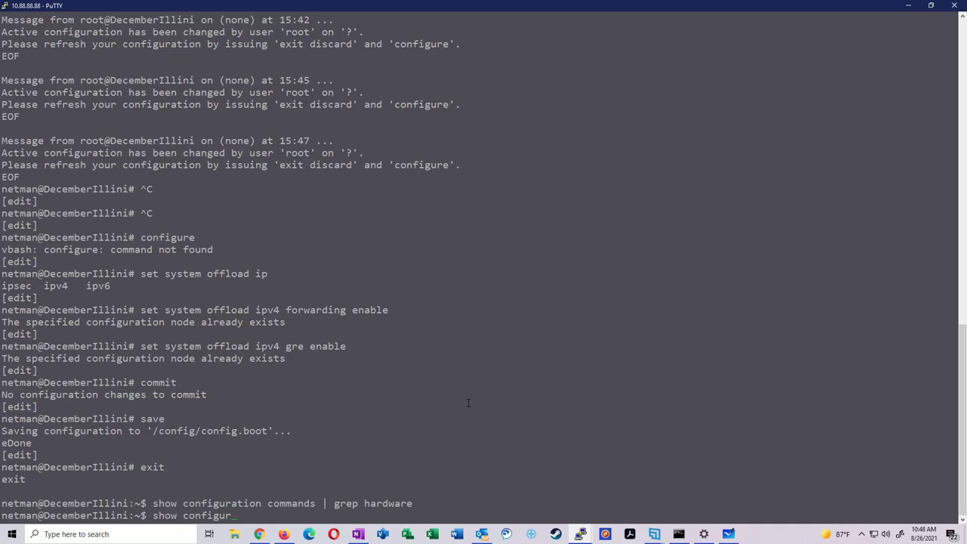
{"action": "key", "text": "Return"}
{"action": "key", "text": "alt+Tab"}
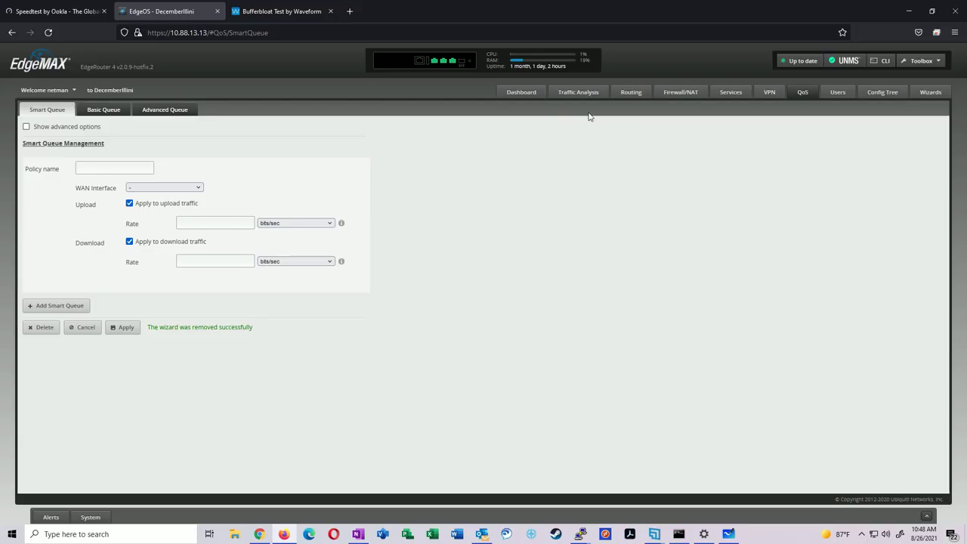
Run Waveform's Bufferbloat Test with the smart queue removed and examine the latency under download and upload load
{"action": "left_click", "coordinate": [255, 17]}
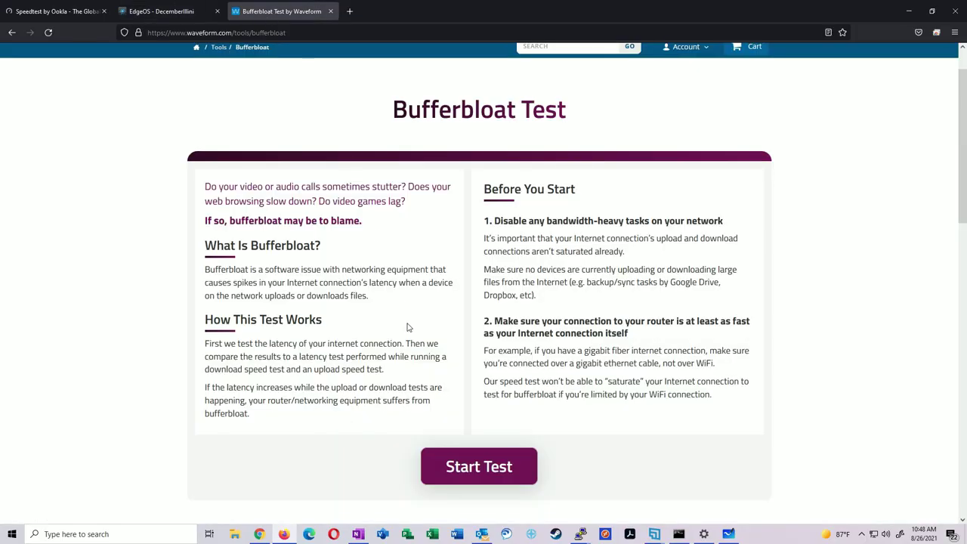
{"action": "left_click", "coordinate": [497, 466]}
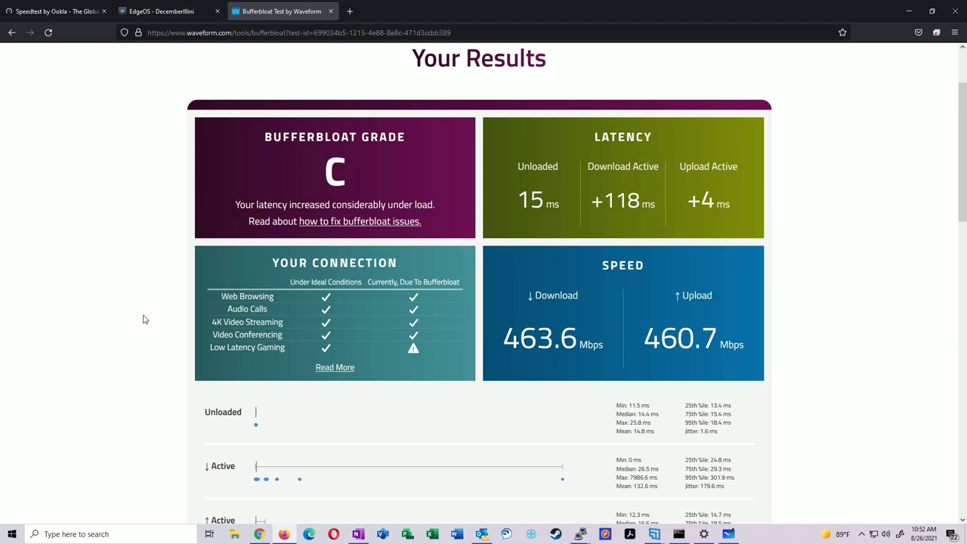
{"action": "left_click_drag", "start_coordinate": [531, 182], "coordinate": [650, 196]}
{"action": "left_click", "coordinate": [593, 202]}
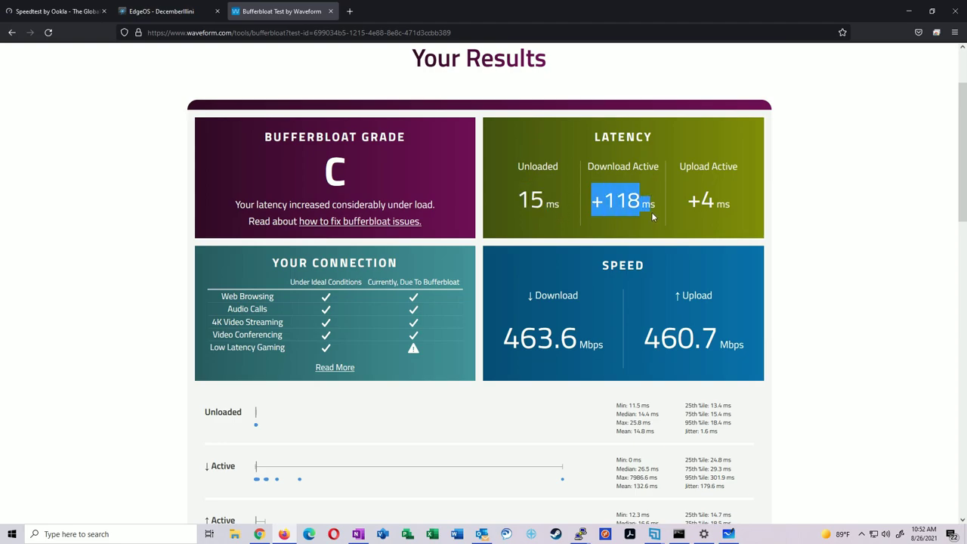
{"action": "left_click", "coordinate": [725, 206]}
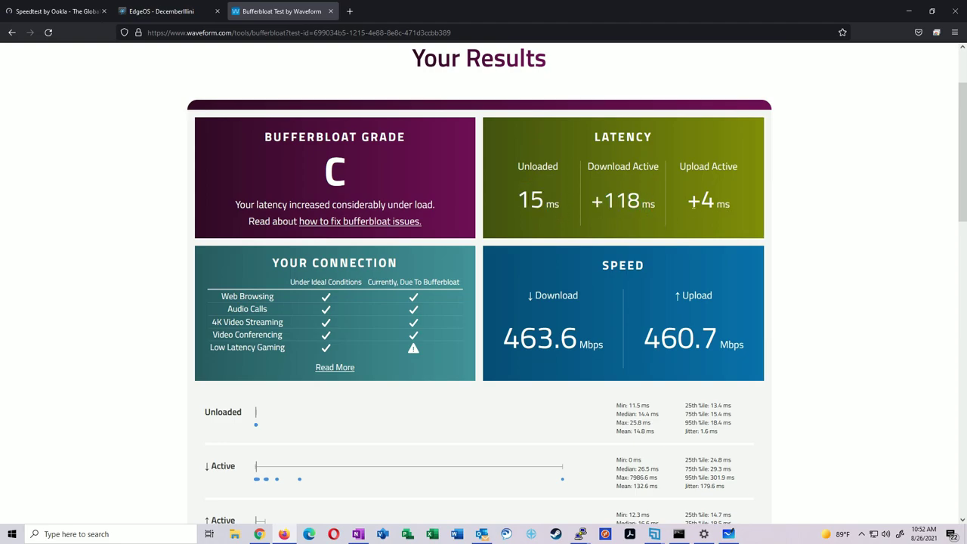
{"action": "left_click_drag", "start_coordinate": [692, 201], "coordinate": [714, 221]}
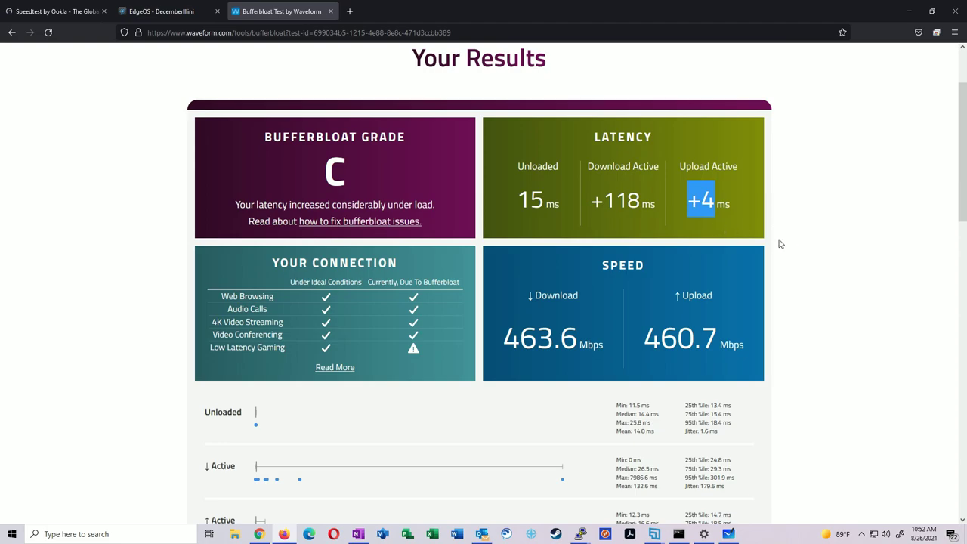
Review the rest of the bufferbloat results, including the detailed latency statistics and the connection summary
{"action": "scroll", "coordinate": [780, 243], "scroll_direction": "down", "scroll_amount": 3}
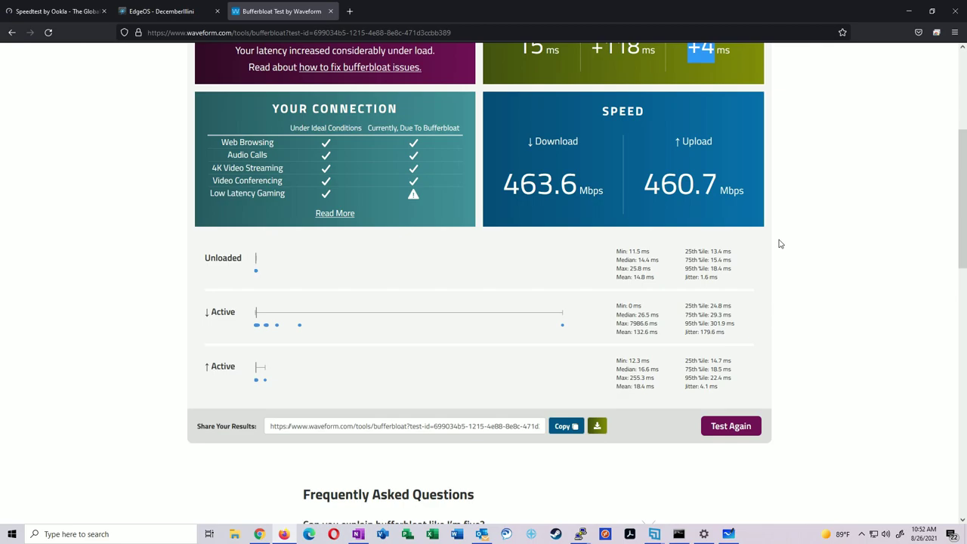
{"action": "scroll", "coordinate": [780, 243], "scroll_direction": "up", "scroll_amount": 3}
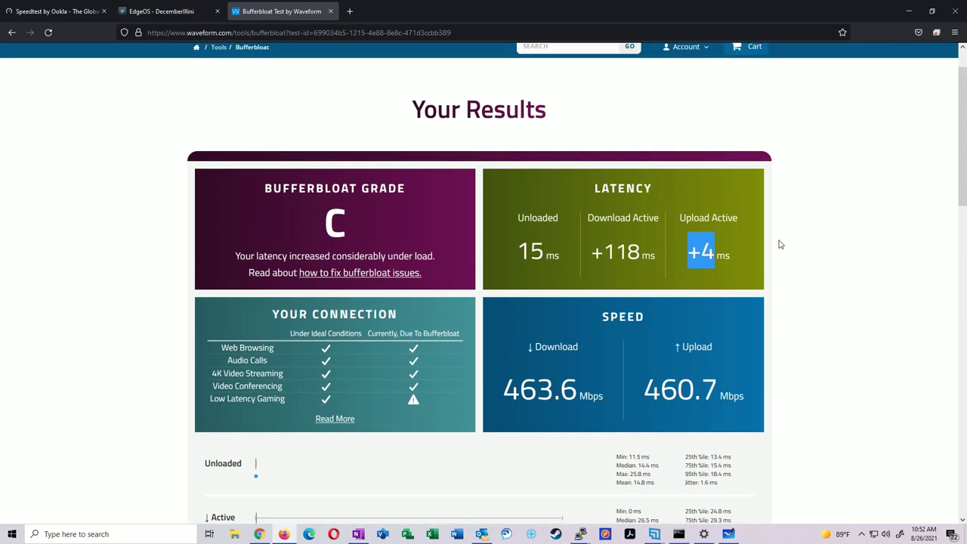
{"action": "scroll", "coordinate": [781, 244], "scroll_direction": "up", "scroll_amount": 1}
{"action": "scroll", "coordinate": [780, 243], "scroll_direction": "down", "scroll_amount": 1}
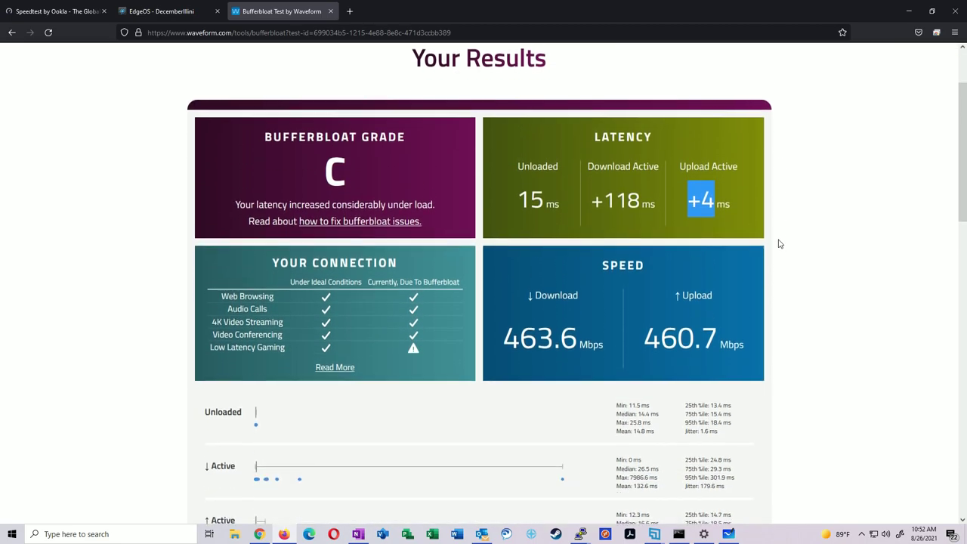
{"action": "scroll", "coordinate": [779, 244], "scroll_direction": "down", "scroll_amount": 2}
{"action": "left_click_drag", "start_coordinate": [614, 255], "coordinate": [723, 378]}
{"action": "left_click", "coordinate": [814, 346]}
{"action": "scroll", "coordinate": [826, 333], "scroll_direction": "up", "scroll_amount": 4}
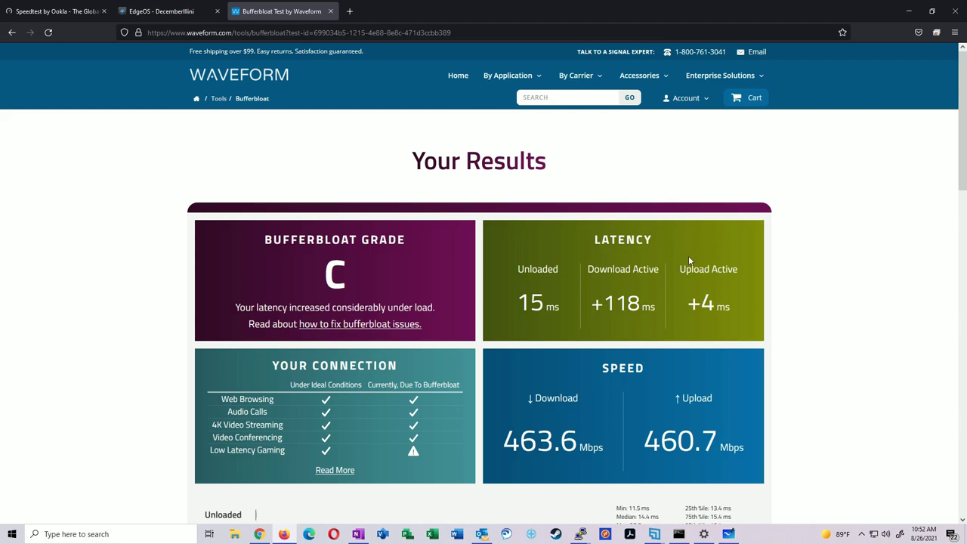
Create and apply the smart queue Buffer Warrior in EdgeOS on eth0 with upload and download rates of 500 bits/sec
{"action": "key", "text": "ctrl+shift+Tab"}
{"action": "left_click", "coordinate": [185, 189]}
{"action": "left_click", "coordinate": [162, 206]}
{"action": "left_click", "coordinate": [223, 225]}
{"action": "type", "text": "500"}
{"action": "key", "text": "Tab"}
{"action": "left_click", "coordinate": [248, 258]}
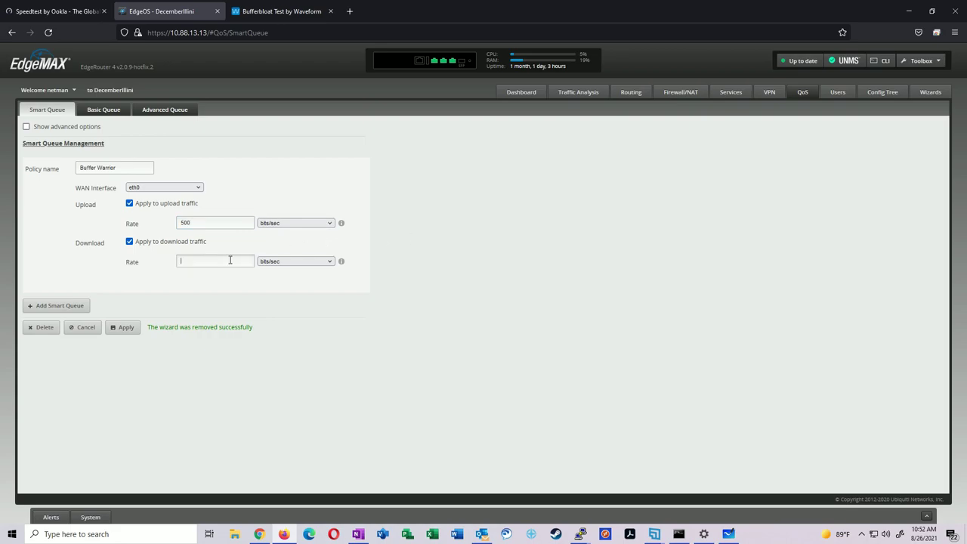
{"action": "type", "text": "500"}
{"action": "left_click", "coordinate": [476, 241]}
{"action": "left_click", "coordinate": [126, 329]}
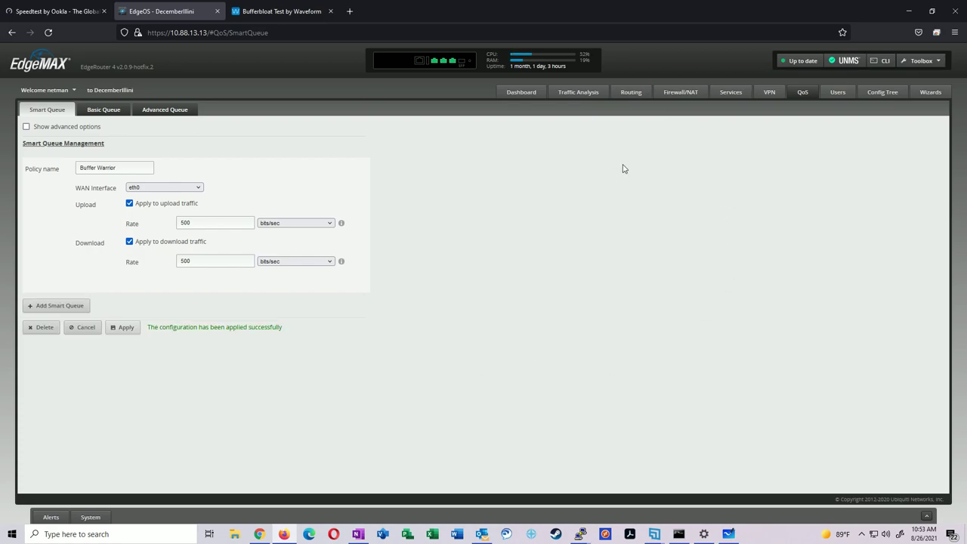
Rerun the Bufferbloat Test with the smart queue applied and reload the test page
{"action": "left_click", "coordinate": [280, 11]}
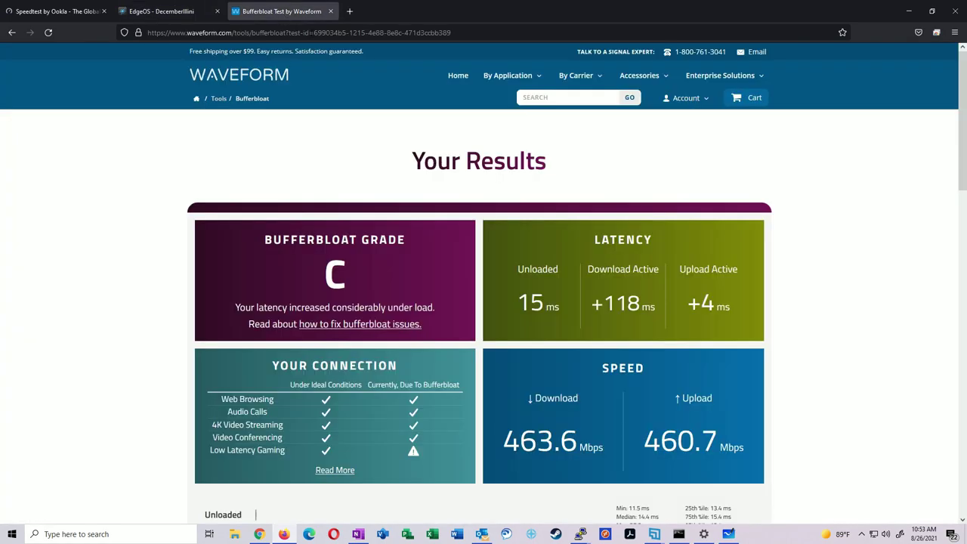
{"action": "scroll", "coordinate": [688, 219], "scroll_direction": "down", "scroll_amount": 5}
{"action": "left_click", "coordinate": [730, 476]}
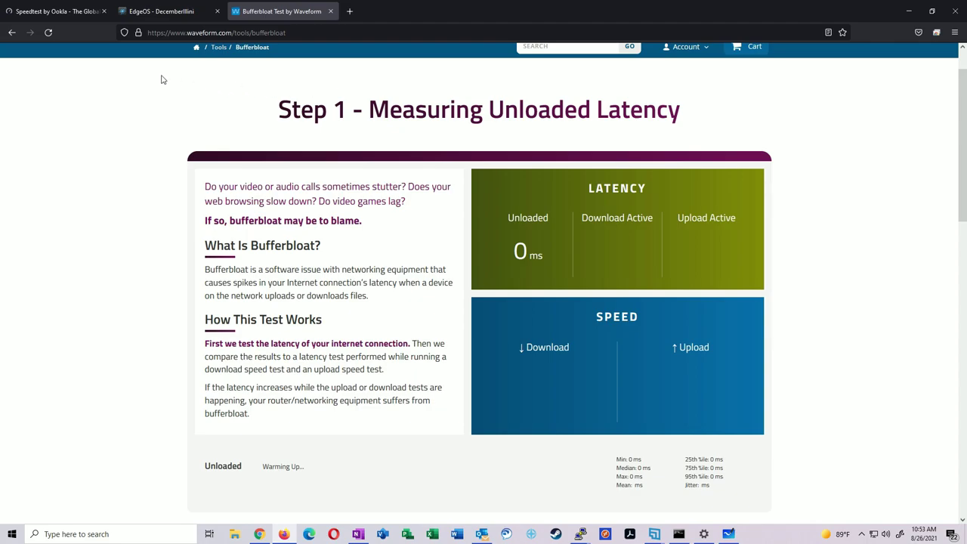
{"action": "left_click", "coordinate": [47, 33]}
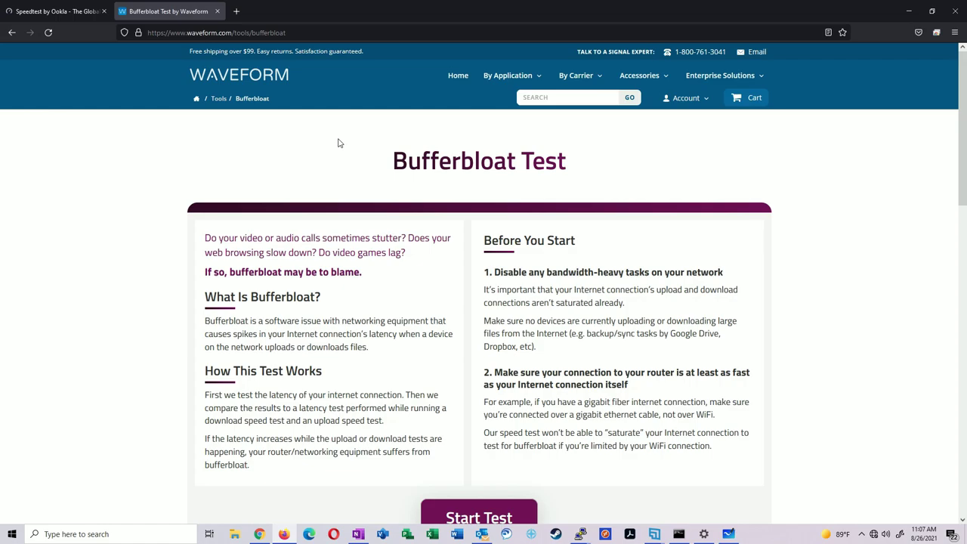
Open the router's web interface at 10.88.13.13 in a new tab and show its QoS smart queue settings
{"action": "left_click", "coordinate": [236, 11]}
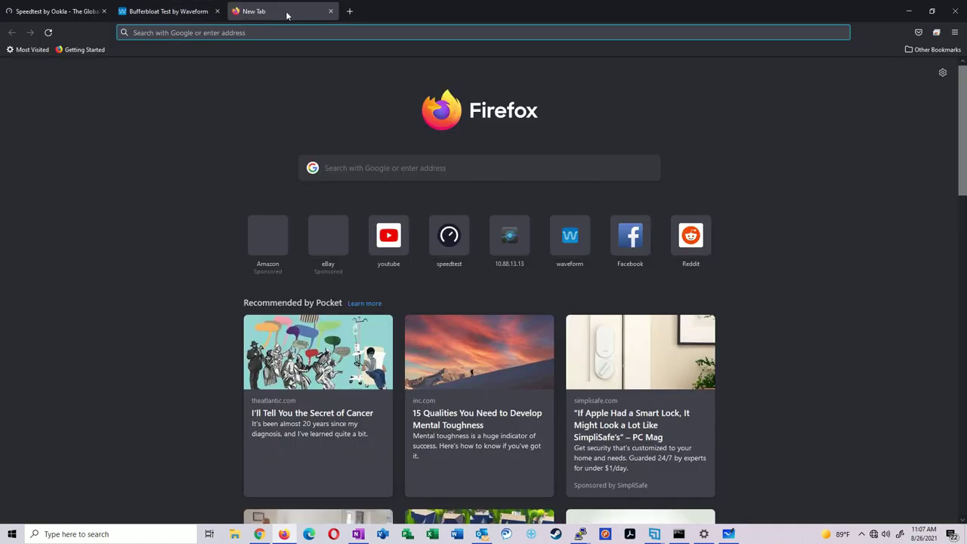
{"action": "type", "text": "10.88."}
{"action": "key", "text": "Return"}
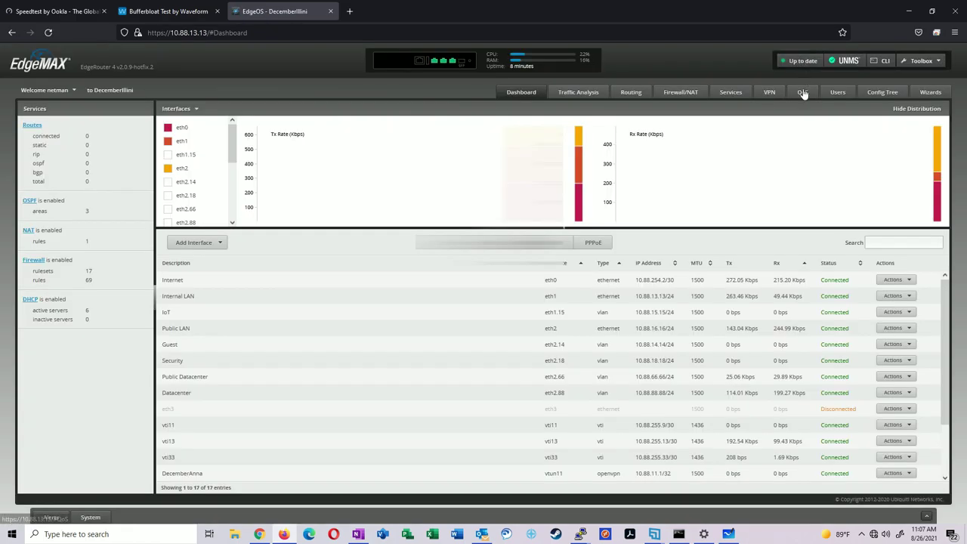
{"action": "left_click", "coordinate": [802, 91]}
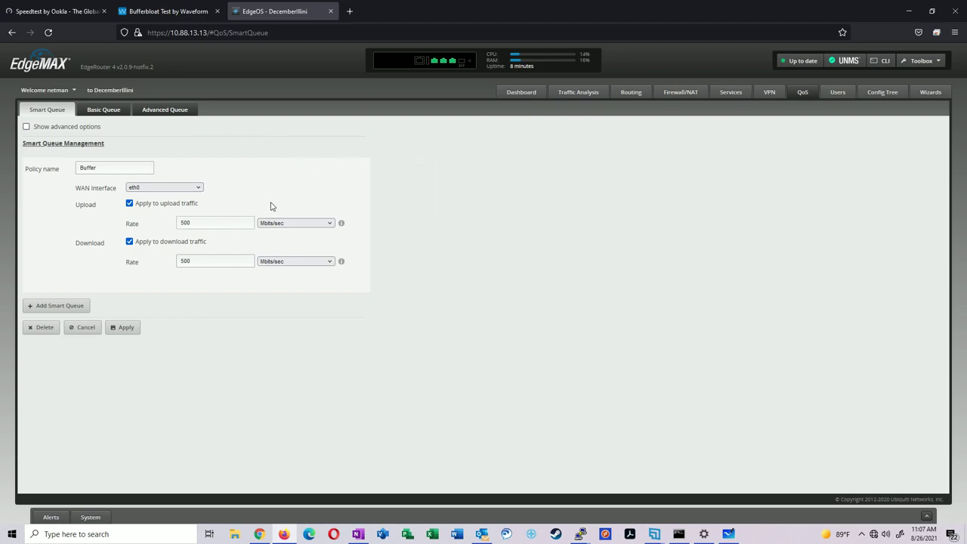
Run the Bufferbloat Test with the 500 Mbits/sec smart queue active and examine the resulting speeds and latencies
{"action": "left_click", "coordinate": [184, 13]}
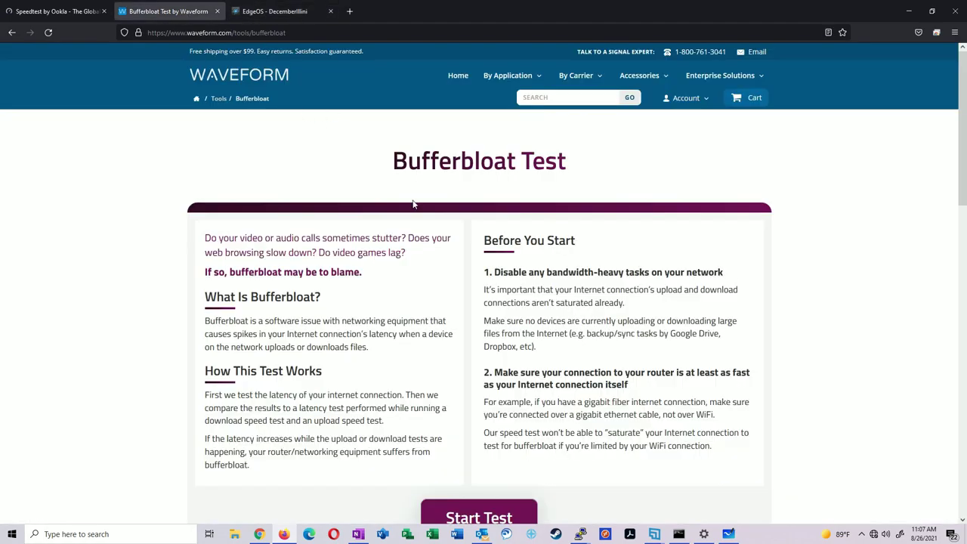
{"action": "scroll", "coordinate": [404, 196], "scroll_direction": "down", "scroll_amount": 3}
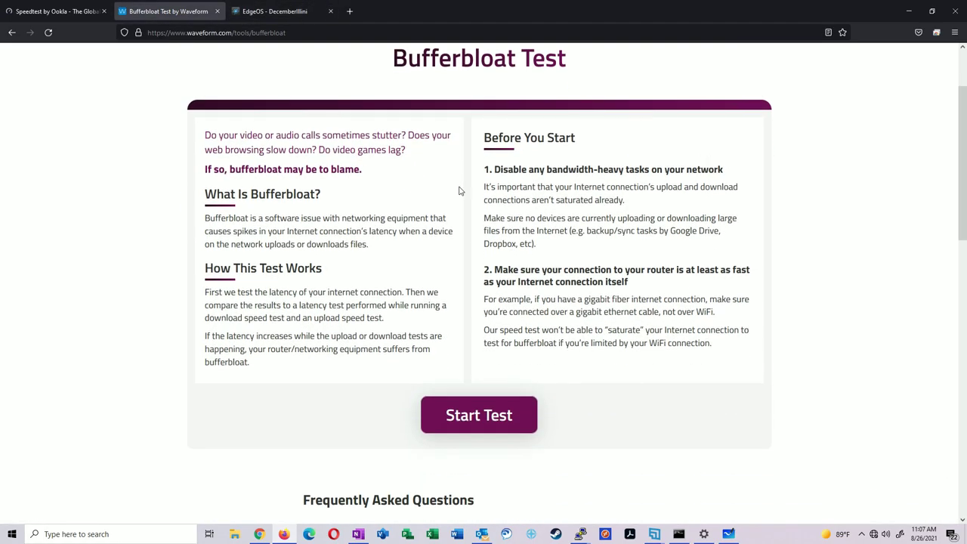
{"action": "left_click", "coordinate": [503, 419]}
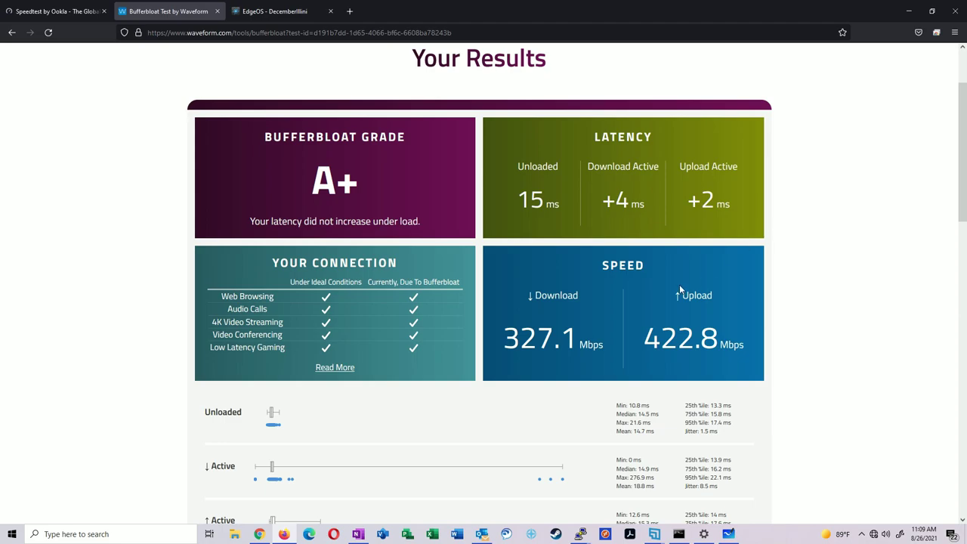
{"action": "left_click_drag", "start_coordinate": [506, 338], "coordinate": [744, 342]}
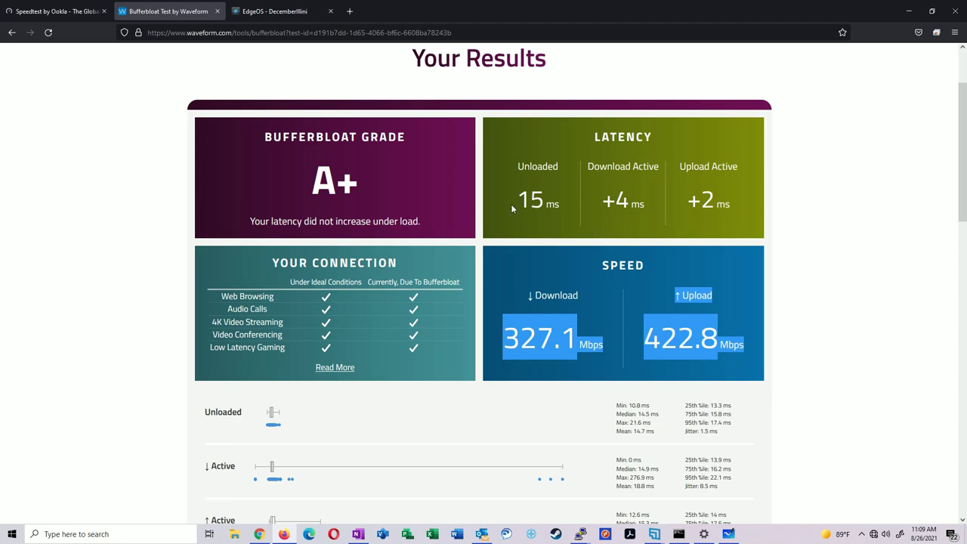
{"action": "left_click_drag", "start_coordinate": [511, 203], "coordinate": [731, 203]}
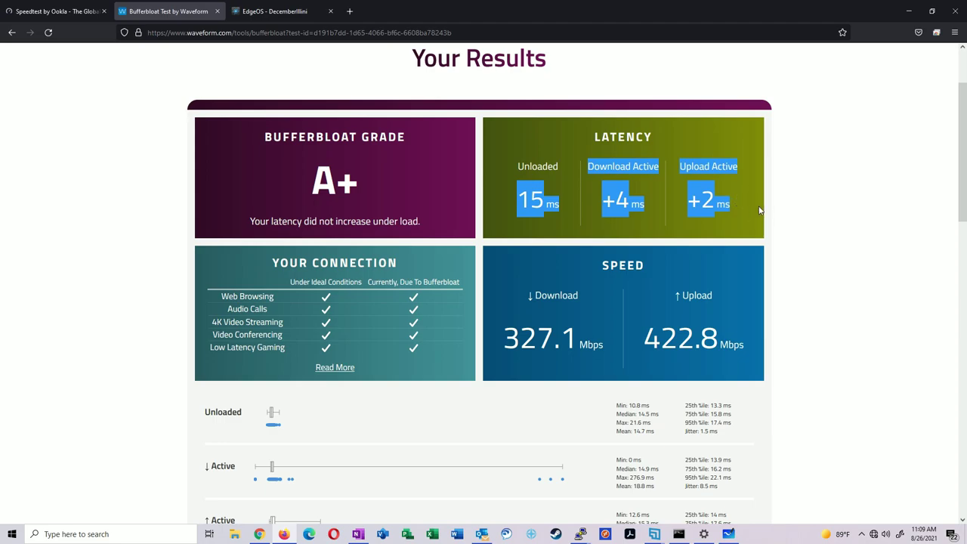
{"action": "left_click", "coordinate": [882, 182]}
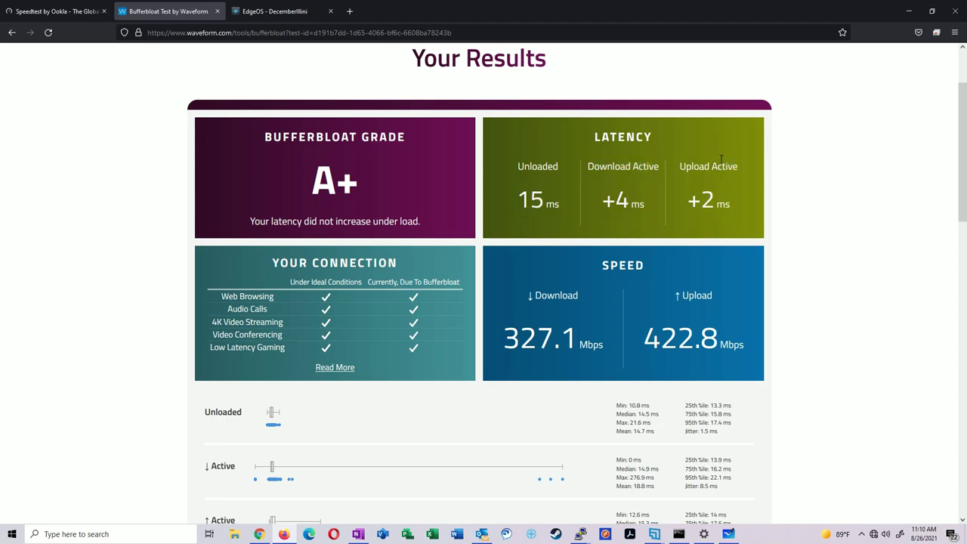
Review the Buffer policy's WAN interface and upload and download rates in EdgeOS, and return to the bufferbloat results
{"action": "key", "text": "ctrl+Tab"}
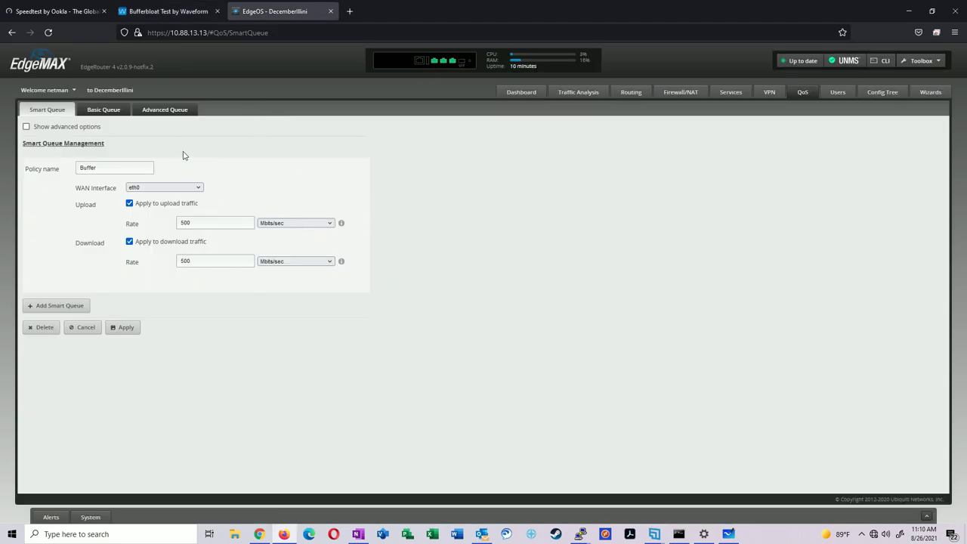
{"action": "left_click", "coordinate": [175, 189]}
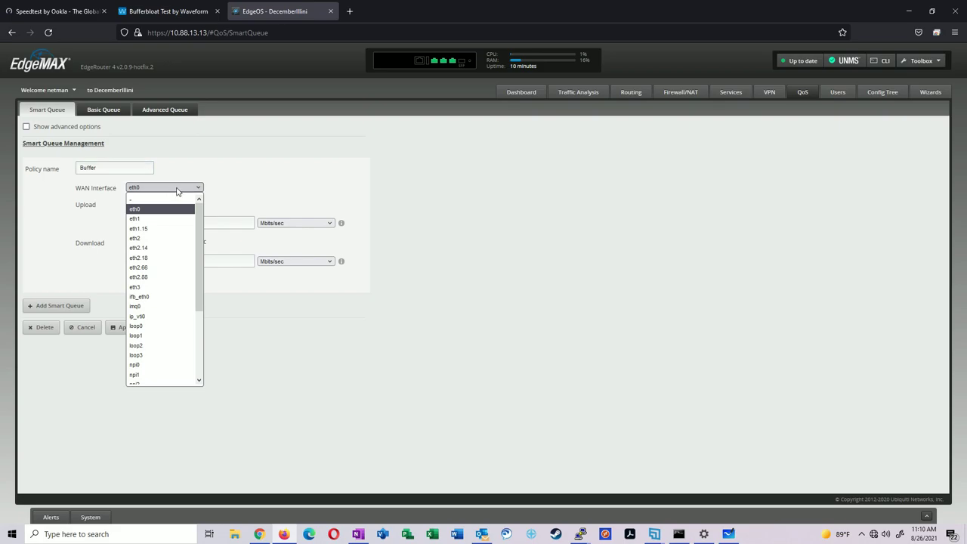
{"action": "left_click", "coordinate": [364, 161]}
{"action": "double_click", "coordinate": [226, 223]}
{"action": "left_click_drag", "start_coordinate": [219, 261], "coordinate": [176, 263]}
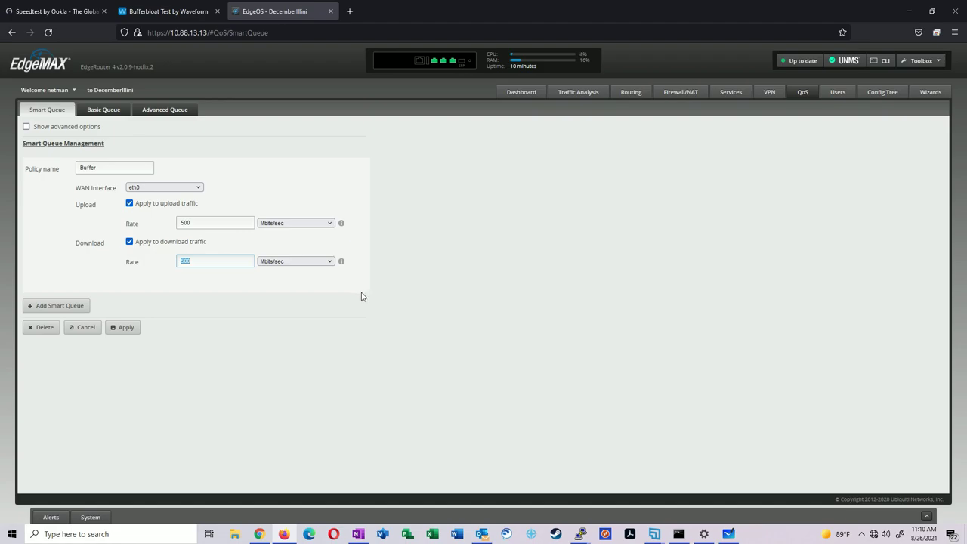
{"action": "left_click", "coordinate": [162, 16]}
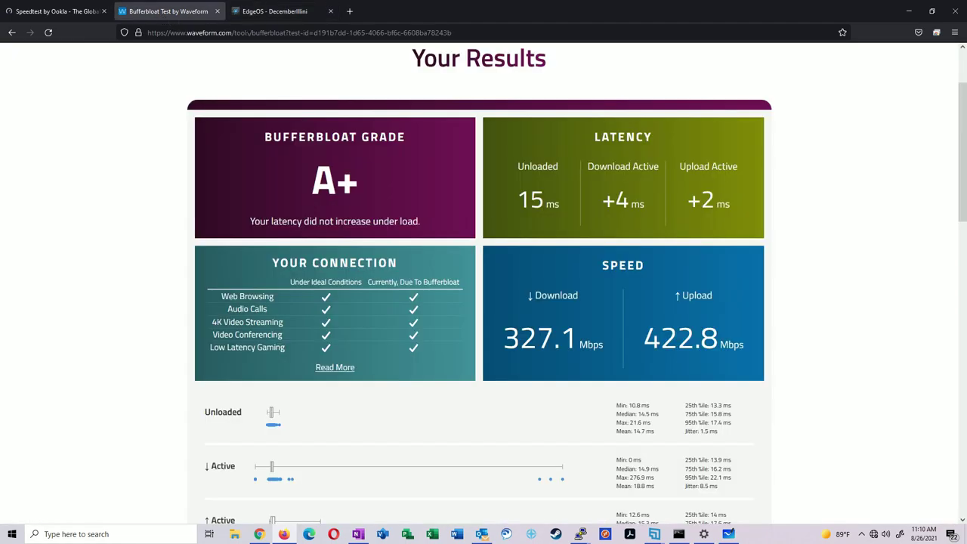
Delete the Buffer smart queue policy in EdgeOS and confirm the deletion
{"action": "left_click", "coordinate": [296, 15]}
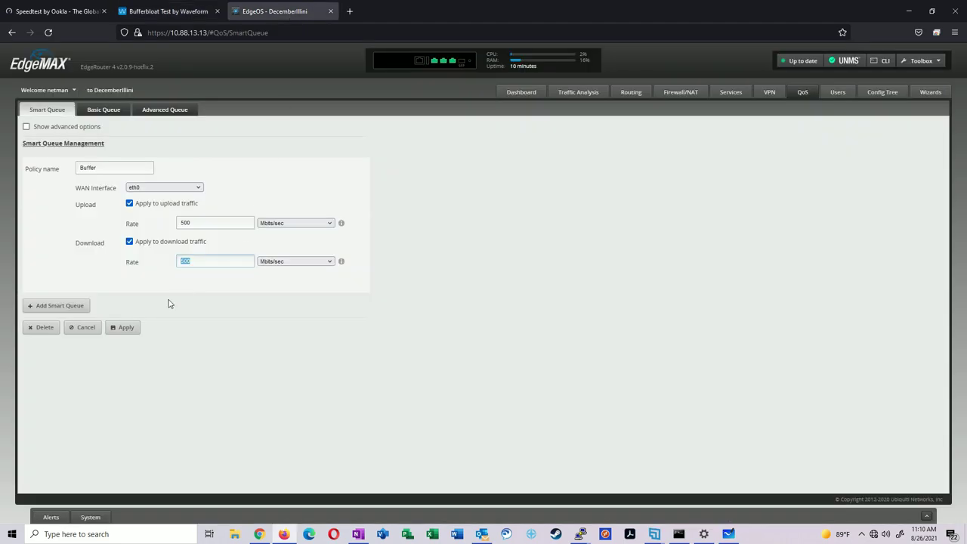
{"action": "left_click", "coordinate": [56, 330]}
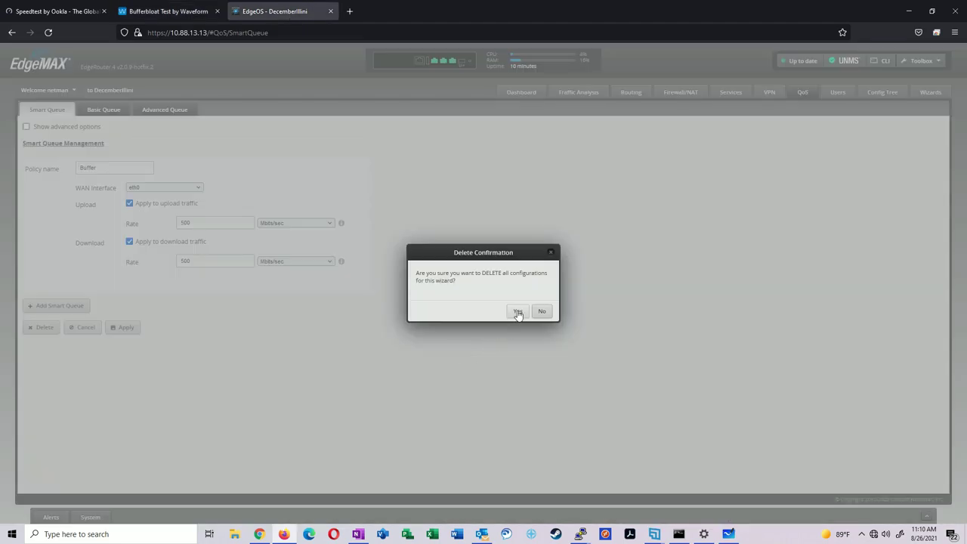
{"action": "left_click", "coordinate": [517, 312]}
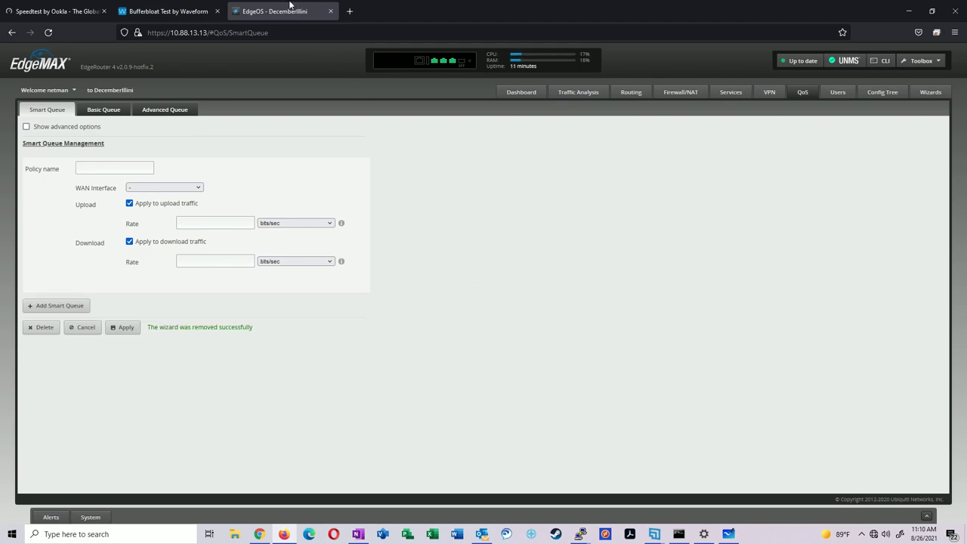
Open the Bufferbloat Test page in another tab and run the test without the Buffer smart queue
{"action": "left_click_drag", "start_coordinate": [178, 11], "coordinate": [349, 10]}
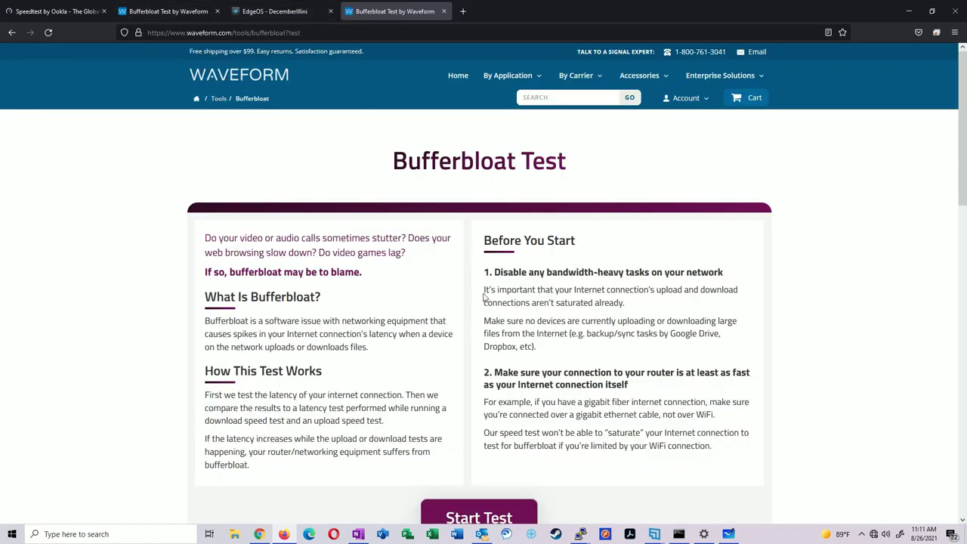
{"action": "scroll", "coordinate": [479, 302], "scroll_direction": "down", "scroll_amount": 3}
{"action": "left_click", "coordinate": [476, 408]}
{"action": "scroll", "coordinate": [710, 321], "scroll_direction": "up", "scroll_amount": 1}
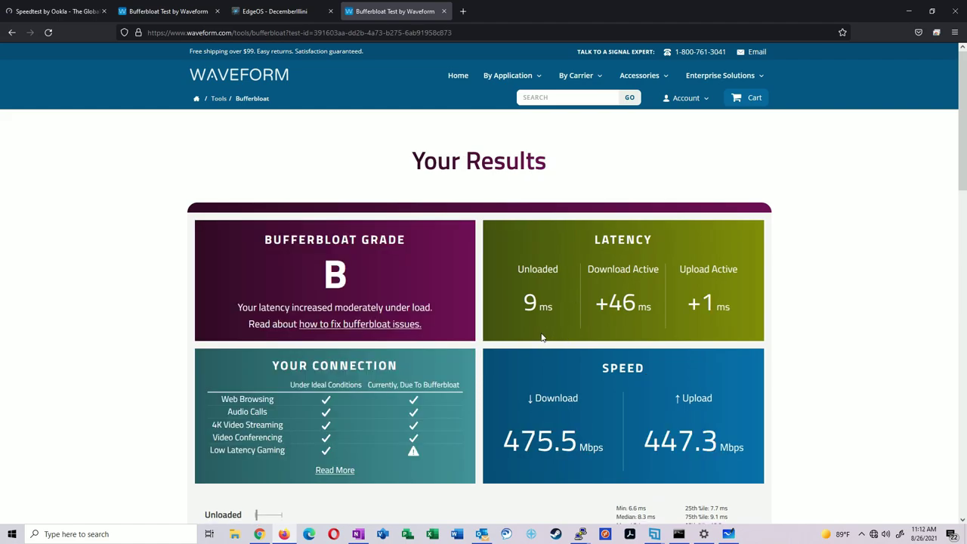
Examine the new results for the low latency gaming warning and the latency during active download and upload
{"action": "mouse_move", "coordinate": [415, 451]}
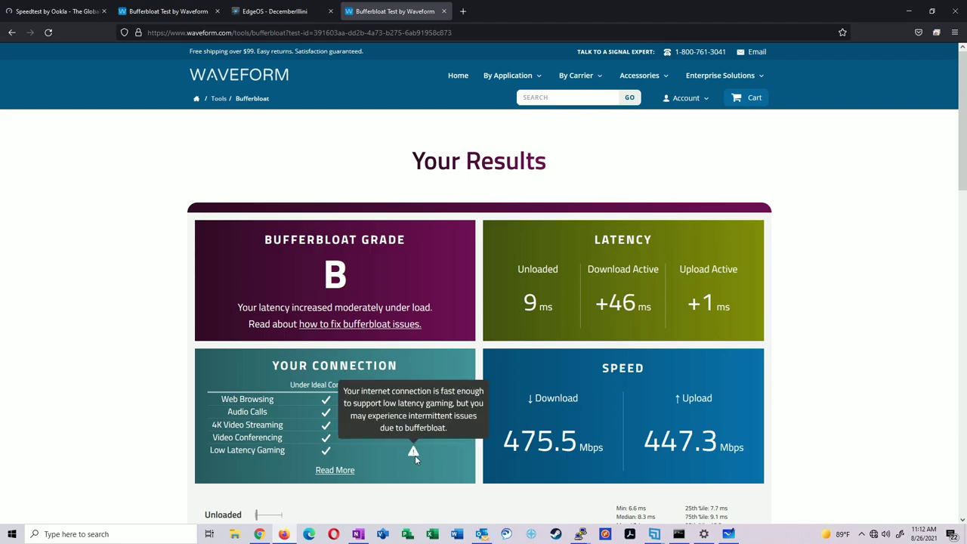
{"action": "double_click", "coordinate": [605, 306]}
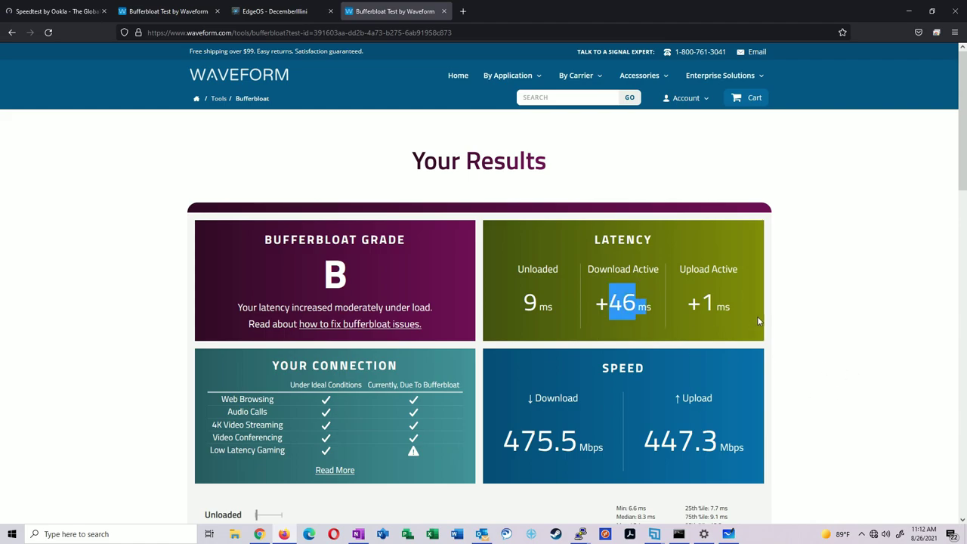
{"action": "left_click", "coordinate": [842, 299]}
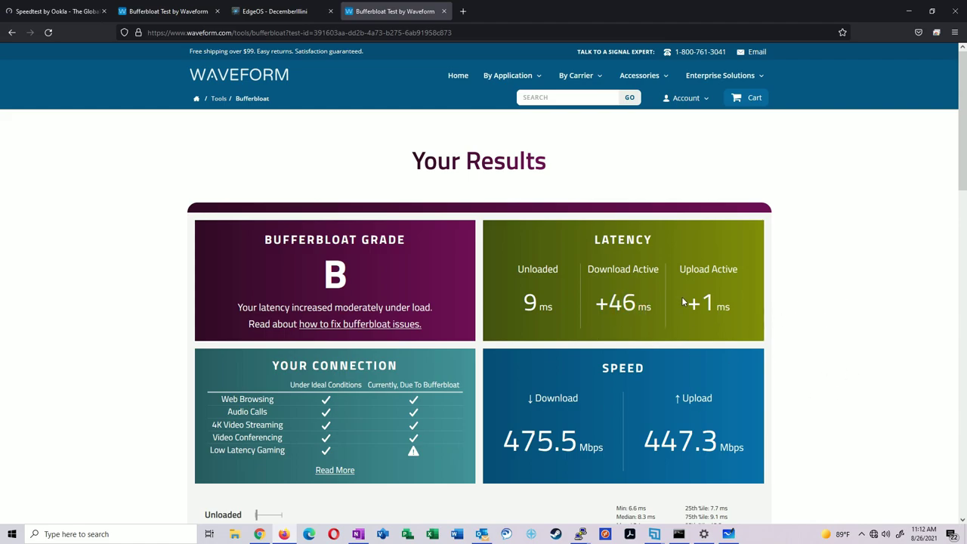
{"action": "left_click_drag", "start_coordinate": [682, 298], "coordinate": [758, 302]}
{"action": "left_click", "coordinate": [795, 307]}
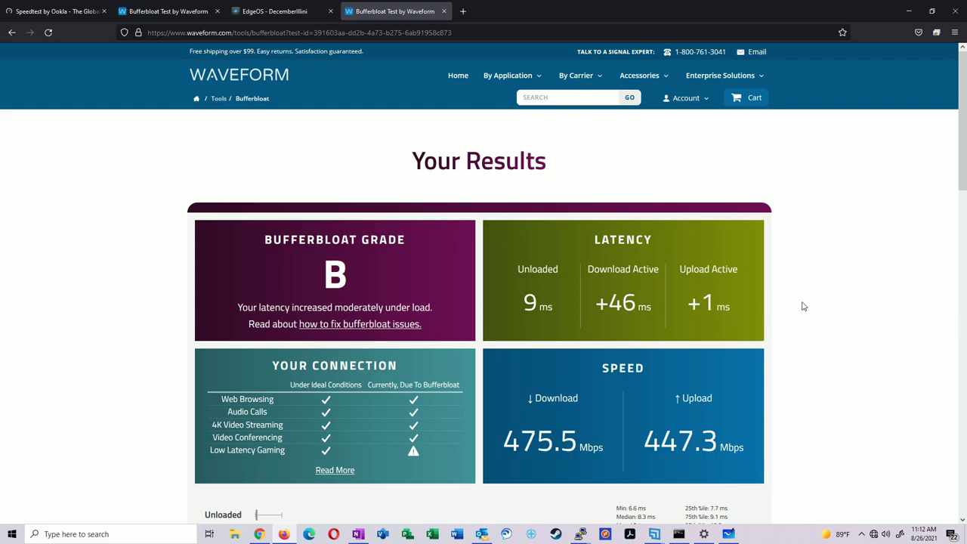